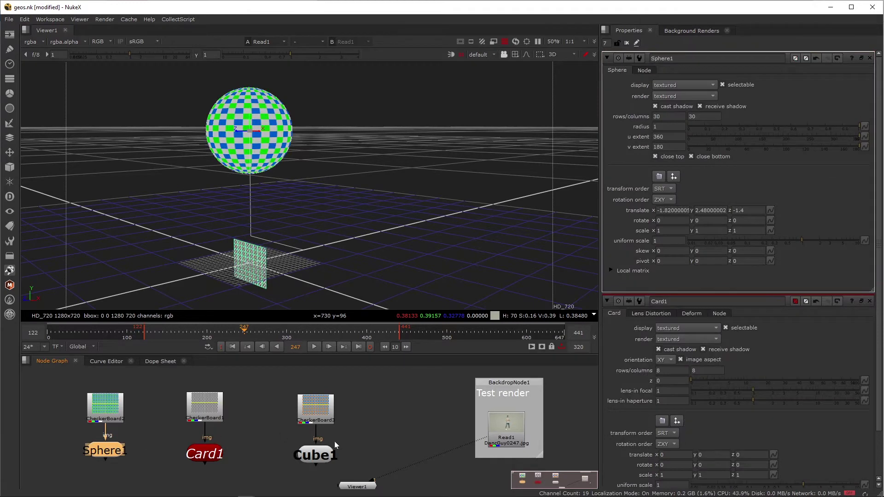
Open the properties of Cube1 and then of Card1, with all three geometries in view.
double_click(332, 450)
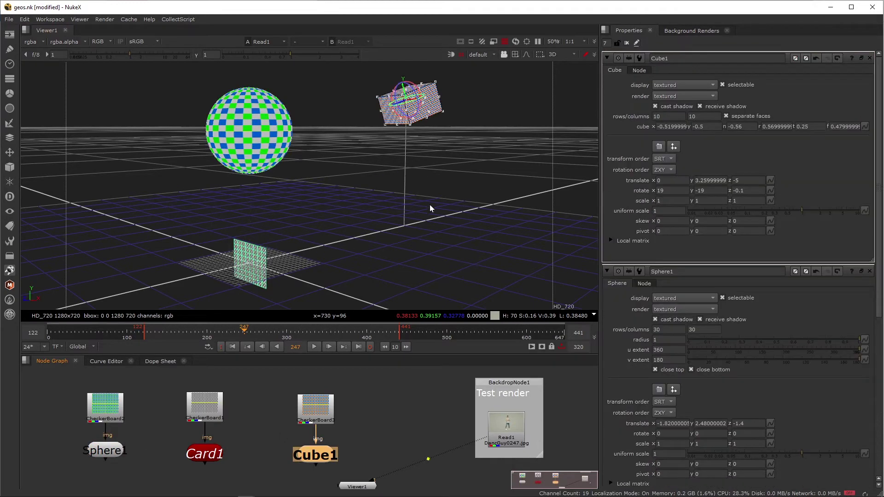
left_click_drag(430, 205, 322, 251, "ctrl")
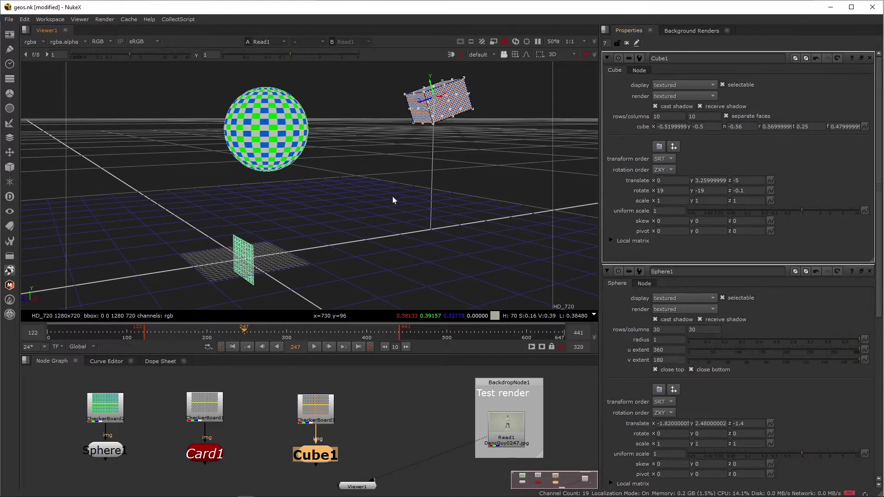
middle_click_drag(392, 196, 431, 195)
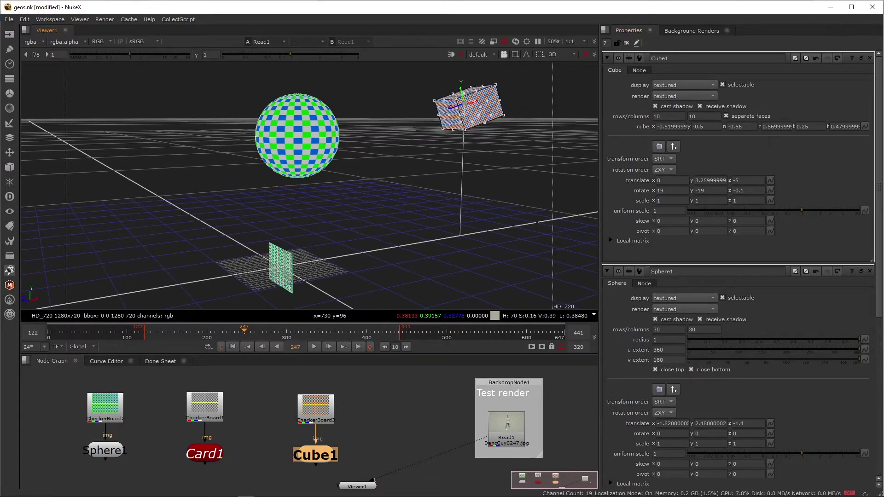
double_click(208, 456)
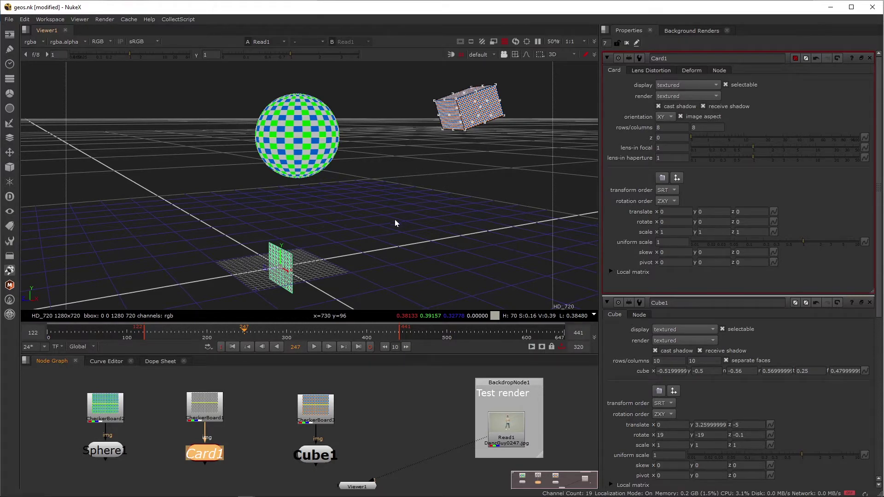
left_click_drag(435, 229, 343, 229, "ctrl")
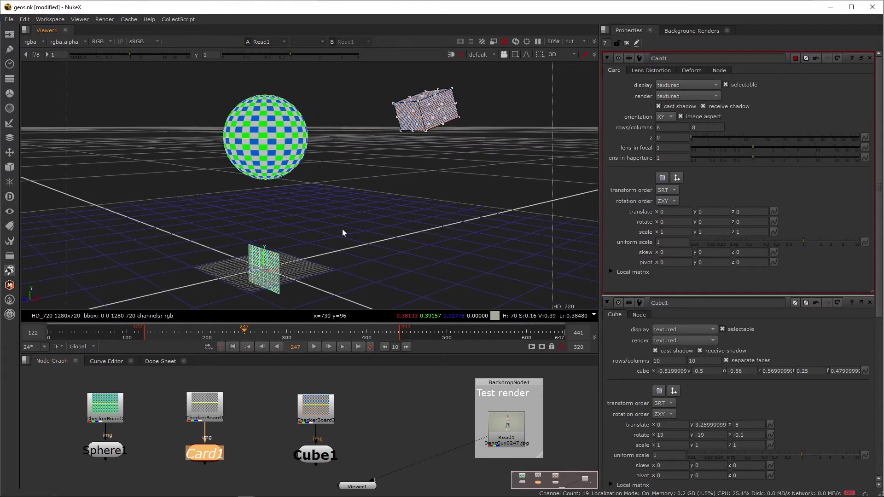
Select the whole cube in object selection mode and match Card1 to the selection's position.
left_click(515, 54)
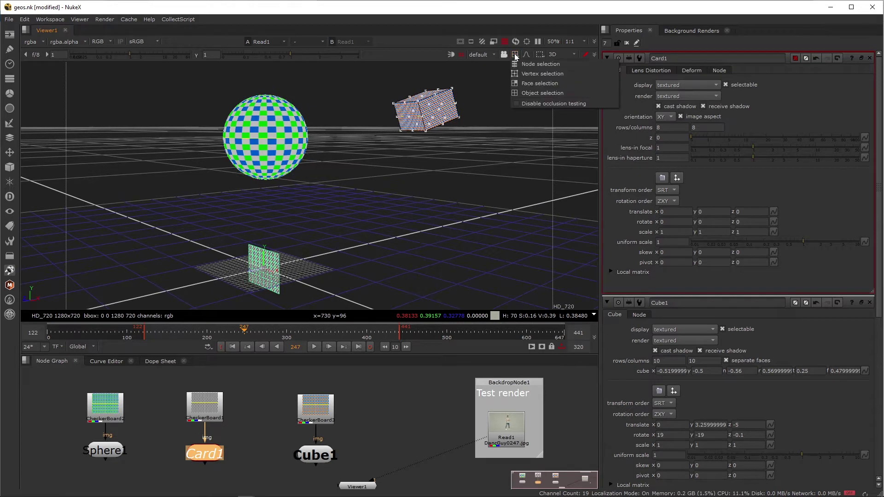
left_click(530, 90)
left_click_drag(486, 156, 503, 165)
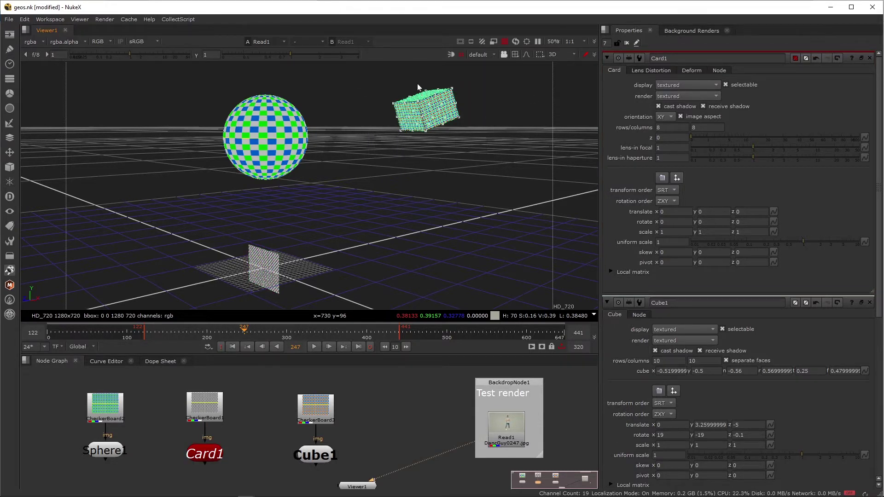
left_click(201, 456)
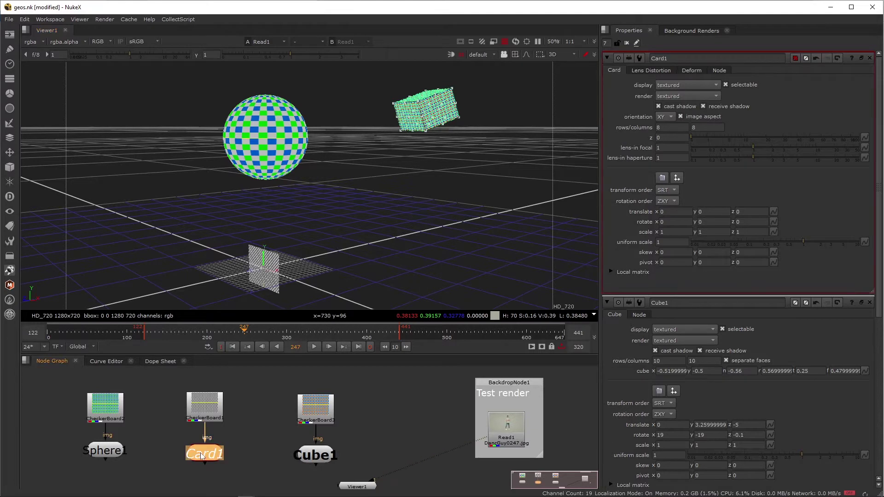
left_click(677, 179)
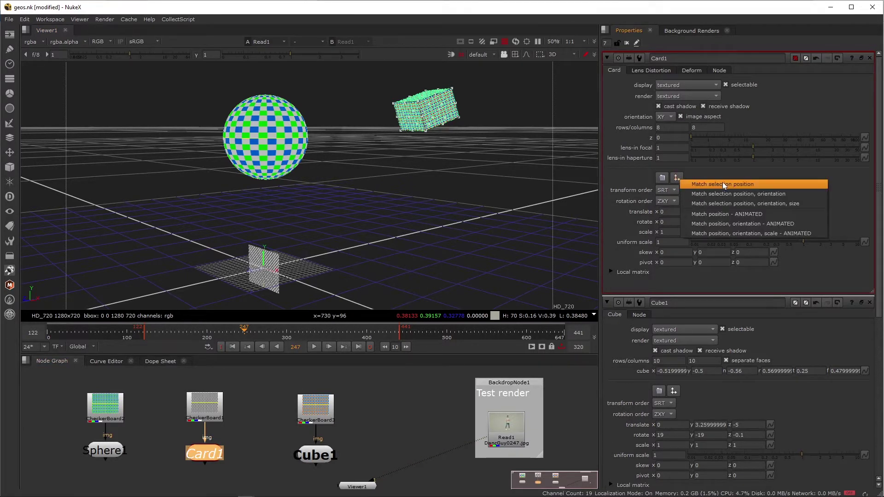
left_click(753, 185)
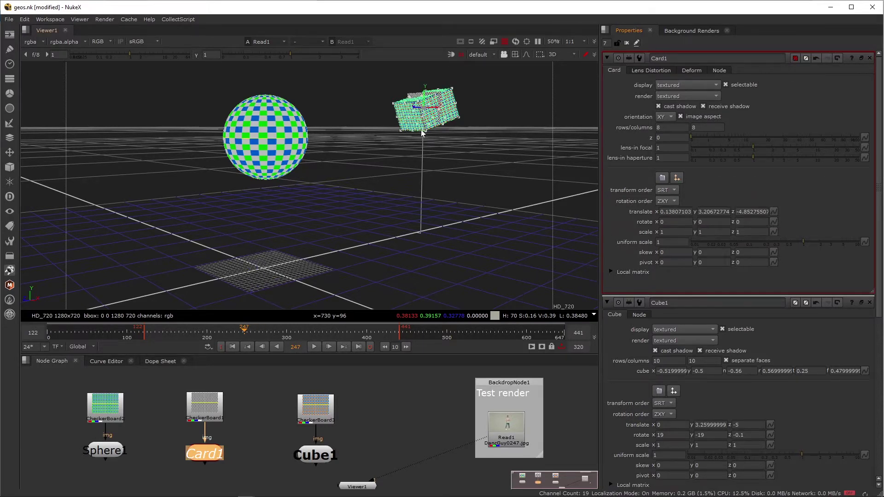
Switch to vertex selection and select a small patch of vertices on the sphere just above its equator.
scroll(229, 134, "up", 2)
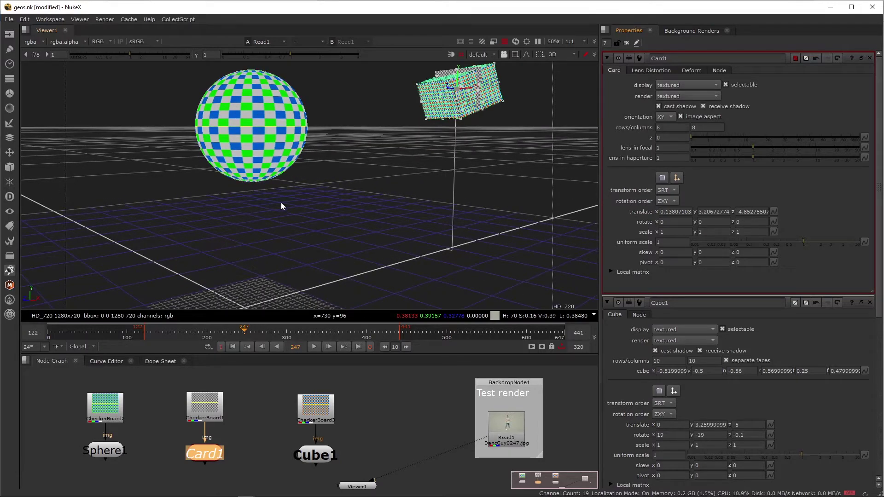
scroll(280, 203, "up", 2)
left_click(519, 54)
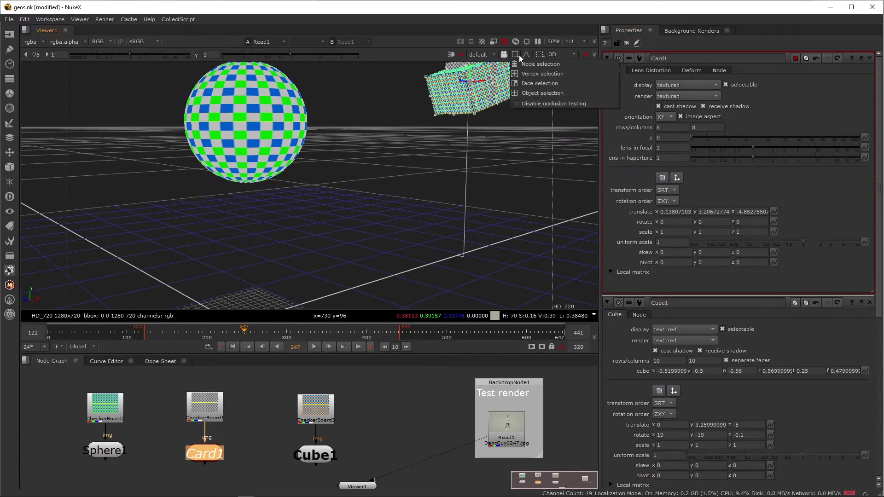
left_click(552, 73)
middle_click_drag(309, 191, 406, 220)
scroll(290, 168, "up", 3)
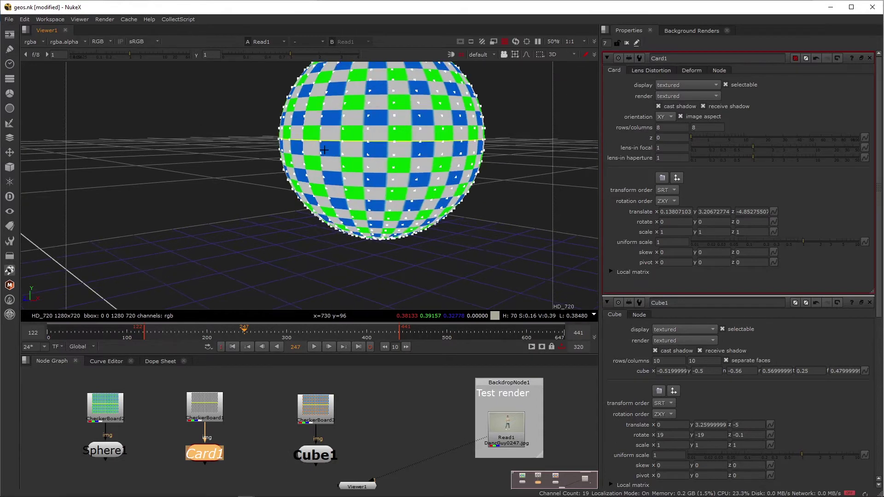
mouse_move(304, 168)
left_mouse_down("ctrl")
mouse_move(365, 158)
mouse_move(316, 177)
left_mouse_up("ctrl")
scroll(317, 177, "up", 3)
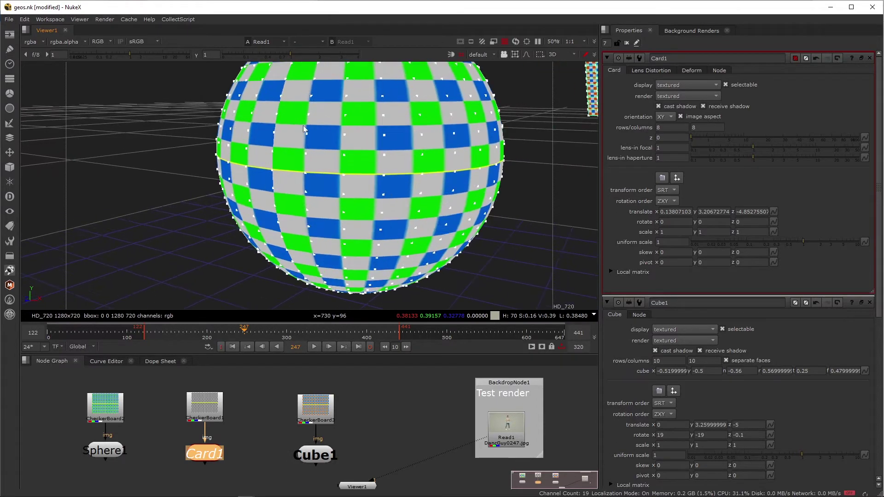
left_click_drag(290, 105, 340, 164)
middle_click_drag(340, 164, 316, 162)
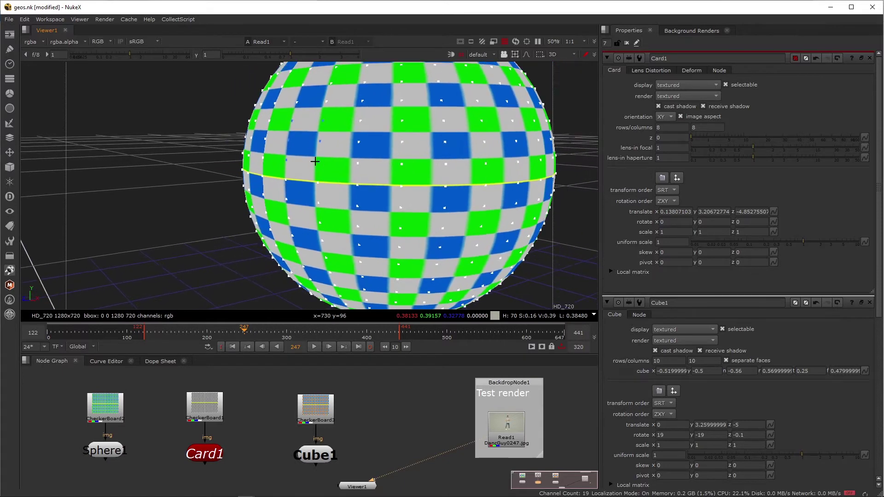
scroll(348, 164, "down", 5)
scroll(402, 197, "down", 2)
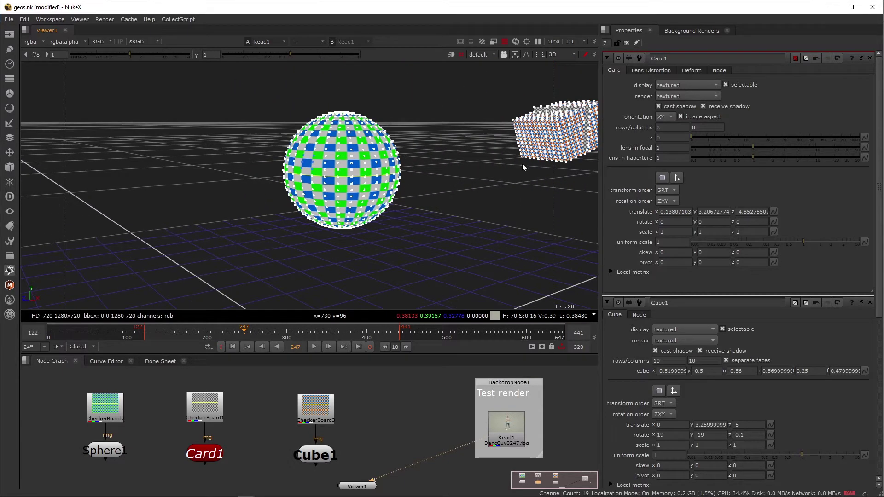
Match Card1 to the position and orientation of the selected sphere vertices.
left_click(677, 178)
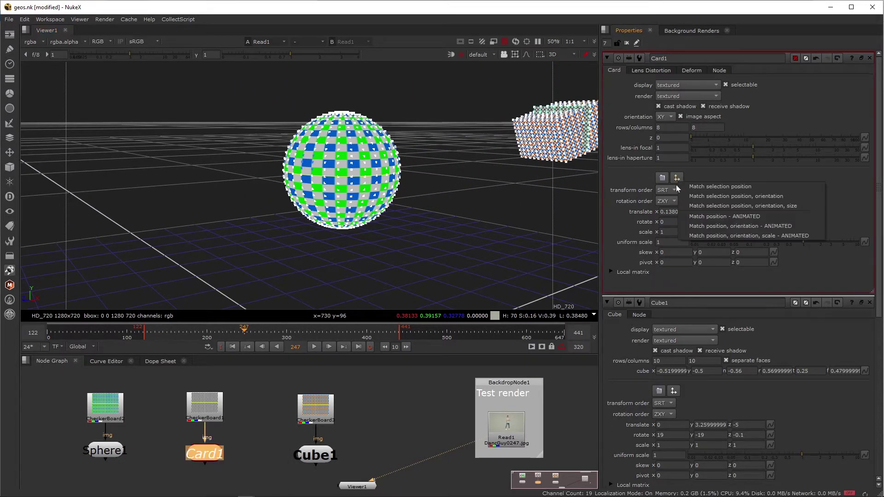
left_click(761, 194)
scroll(325, 183, "up", 5)
left_click_drag(325, 183, 340, 136, "ctrl")
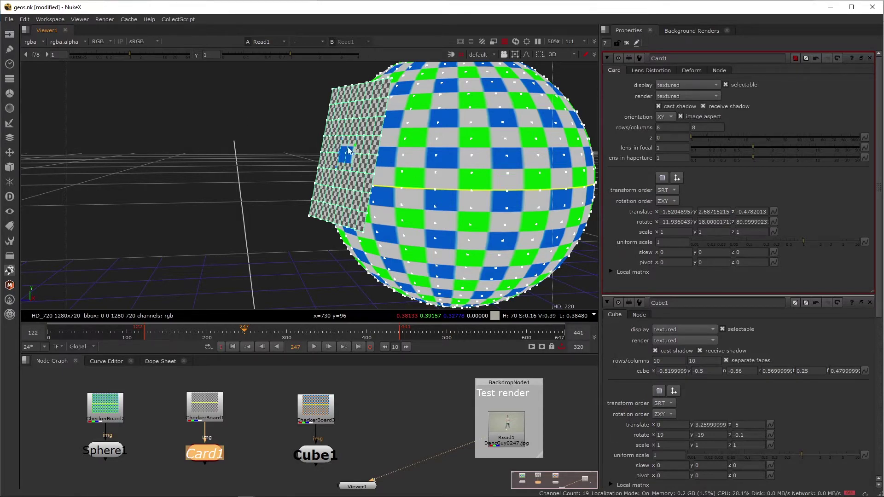
key("f")
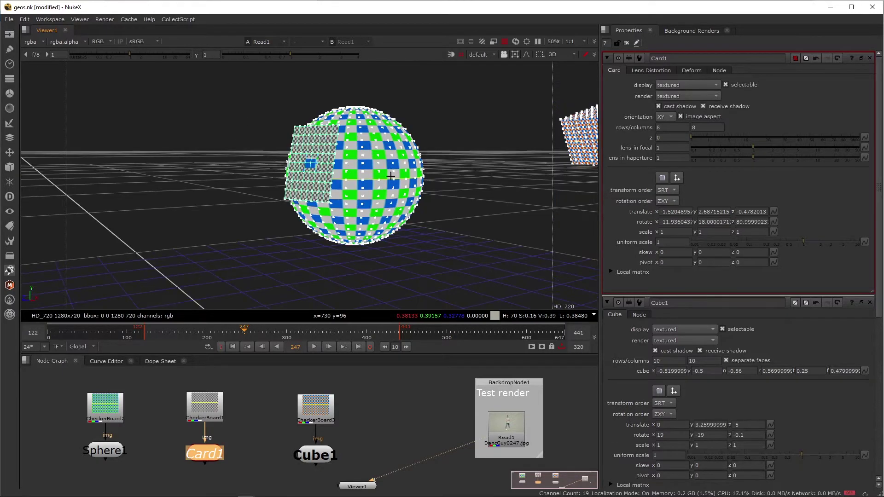
Match Card1 to the position, orientation and size of the selected sphere vertices.
left_click(674, 178)
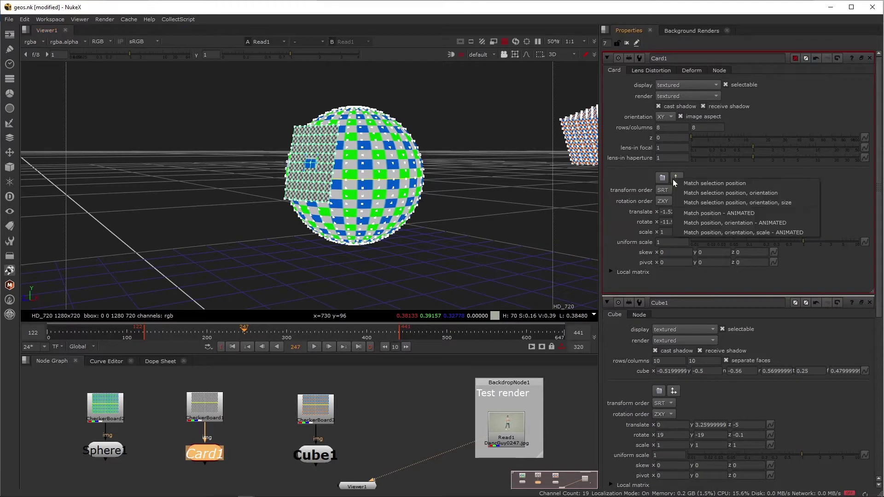
left_click(788, 203)
scroll(299, 123, "up", 10)
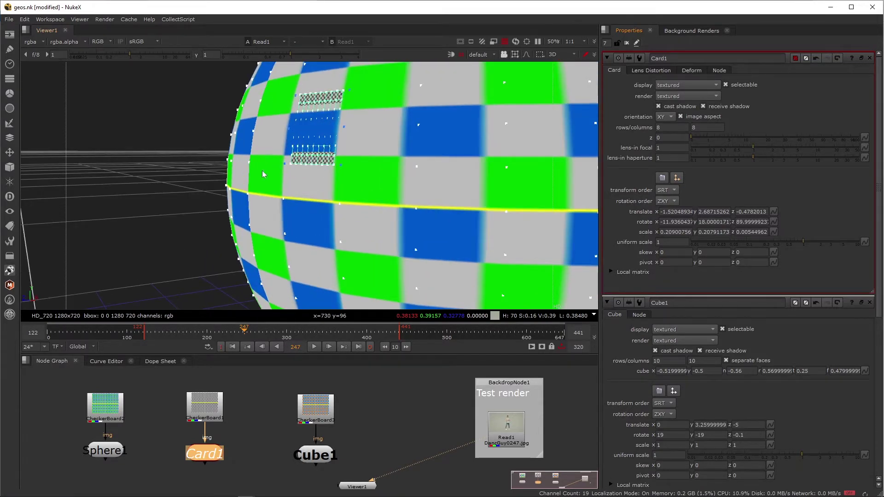
scroll(323, 198, "down", 10)
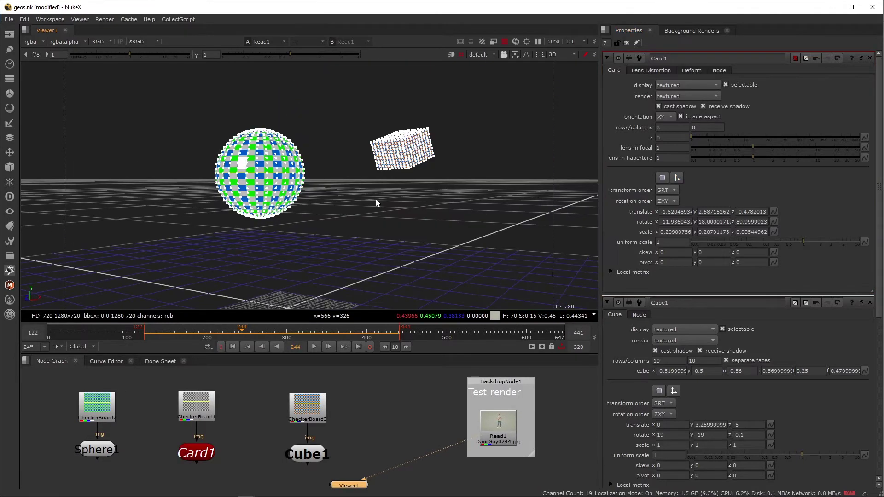
View the Read1 test render in 2D and scrub through the dance to frame 342.
left_click(489, 425)
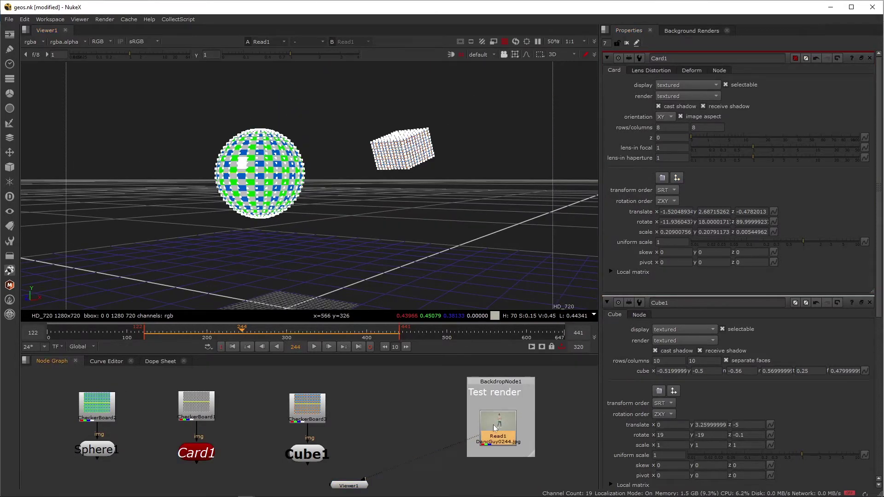
key("Tab")
key("l")
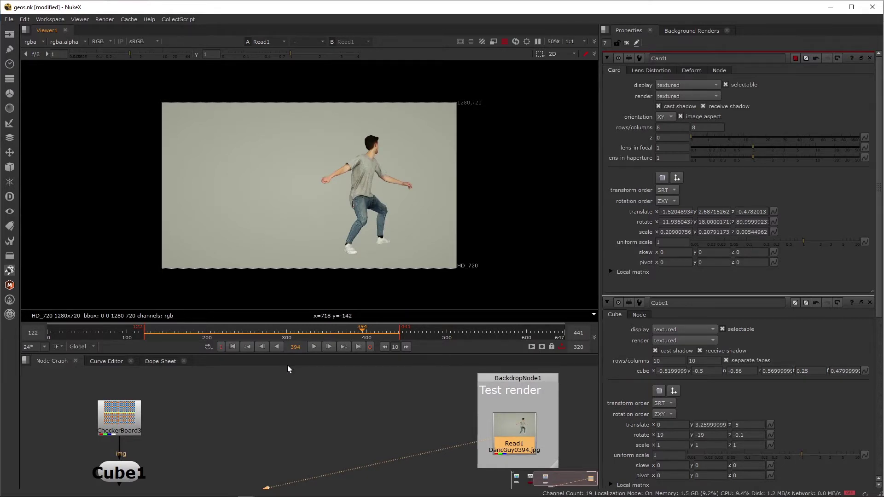
left_click(248, 330)
left_click_drag(246, 330, 275, 329)
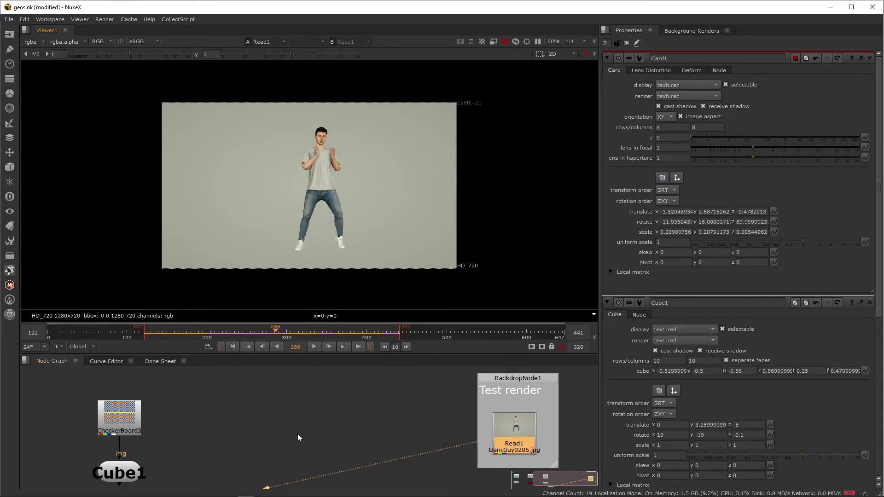
left_click(320, 332)
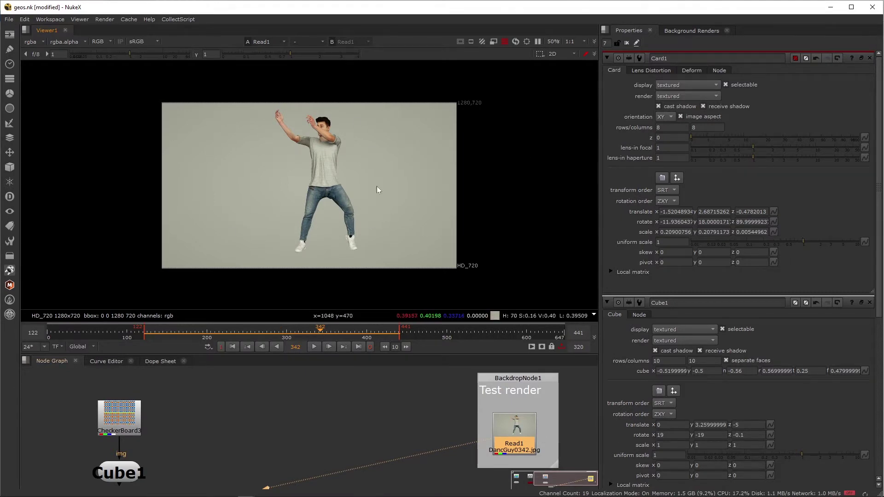
Add a ReadGeo node in the empty area of the node graph beside the test render backdrop.
left_click(328, 424)
key("Tab")
type("read")
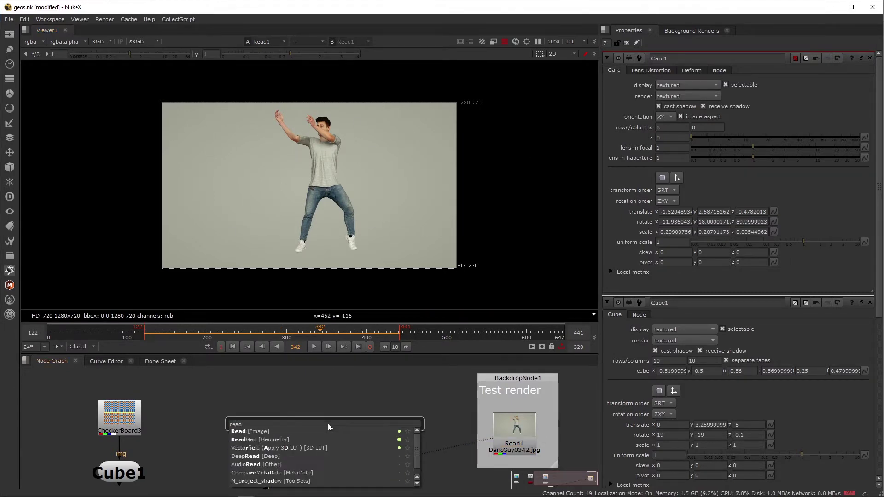
key("Down")
key("Down")
key("Return")
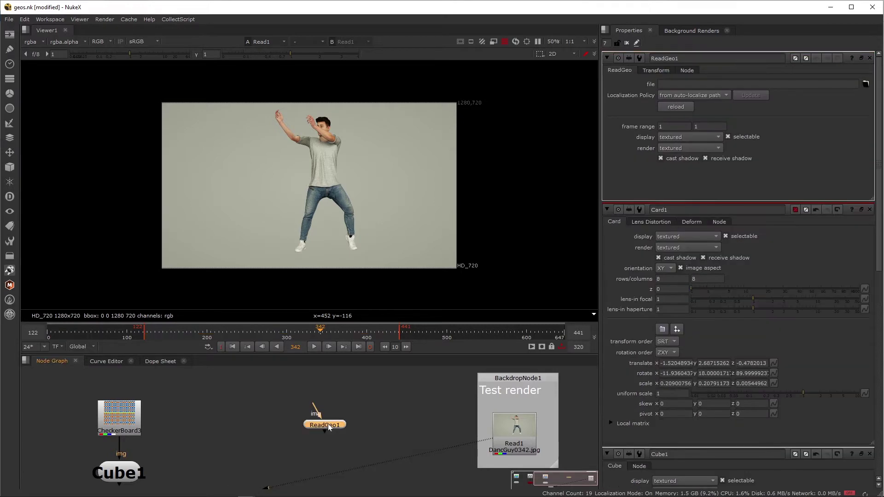
Load rp_manuel_animated_001_dancing_octane_0001.abc from the Desktop folder into ReadGeo1.
left_click(867, 85)
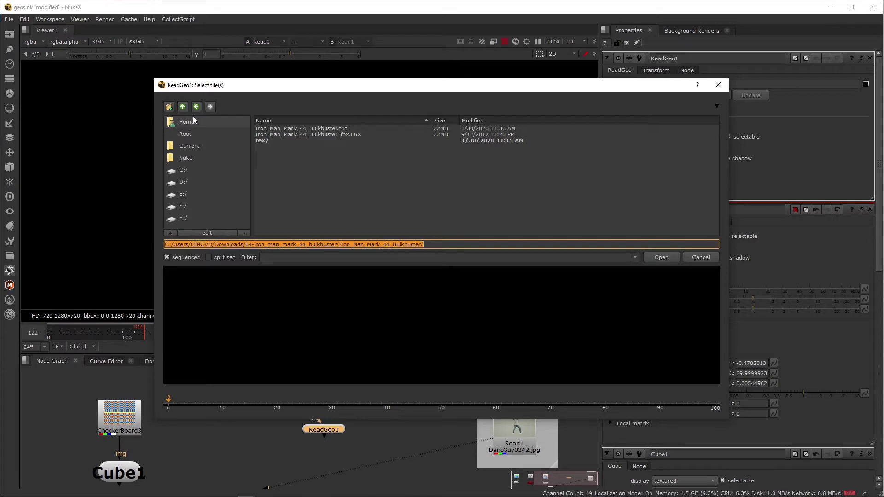
left_click(191, 121)
left_click_drag(716, 140, 718, 151)
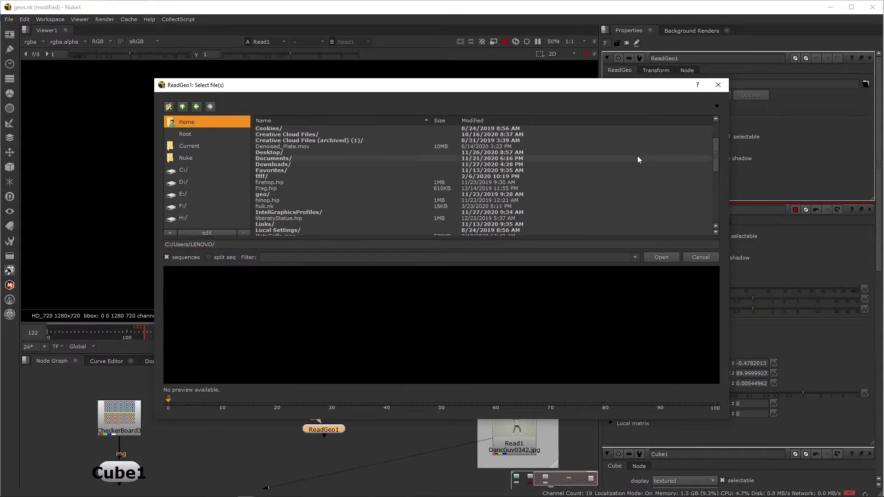
double_click(331, 152)
left_click(286, 234)
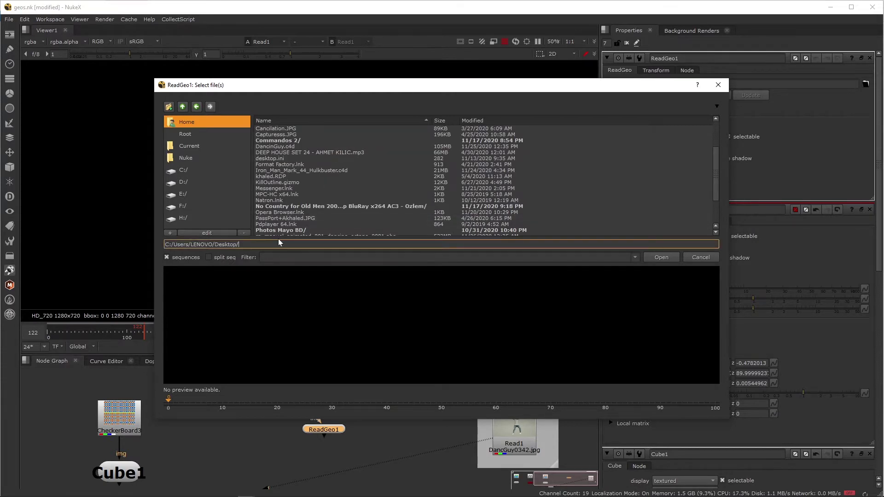
left_click(665, 259)
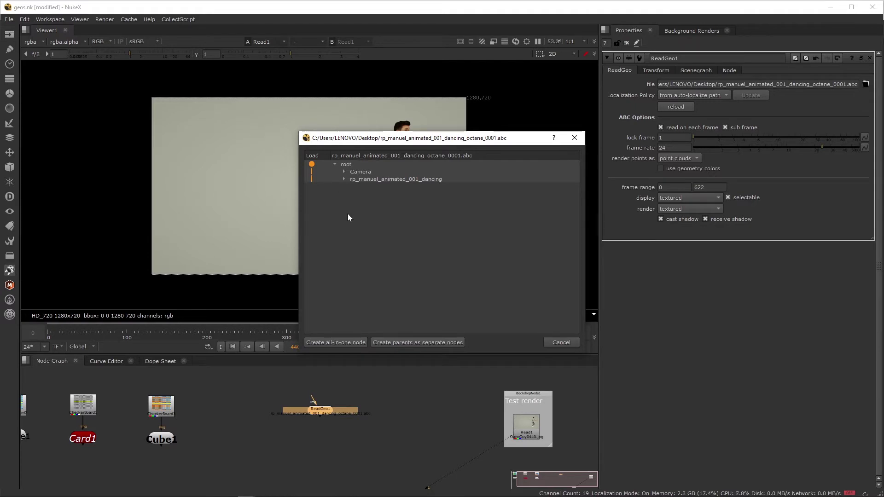
Inspect the Alembic hierarchy's camera and dancing character branches and import the whole root as an all-in-one node.
left_click(344, 179)
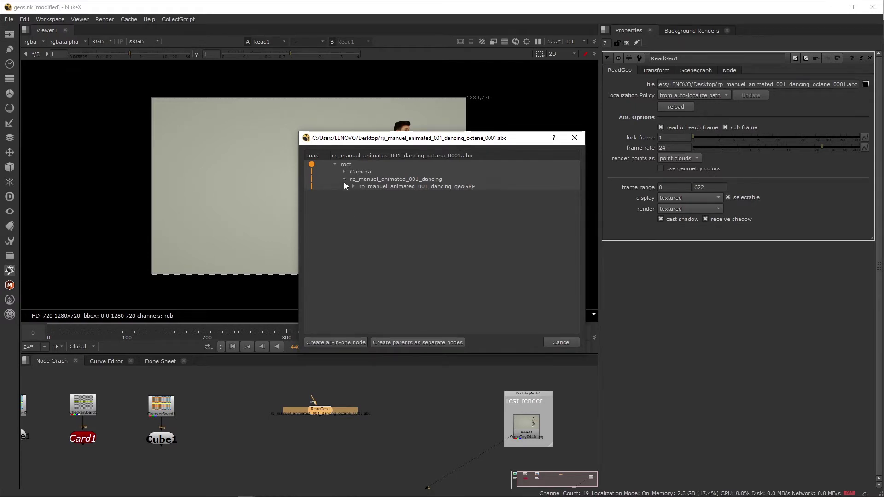
left_click(344, 180)
left_click(410, 180)
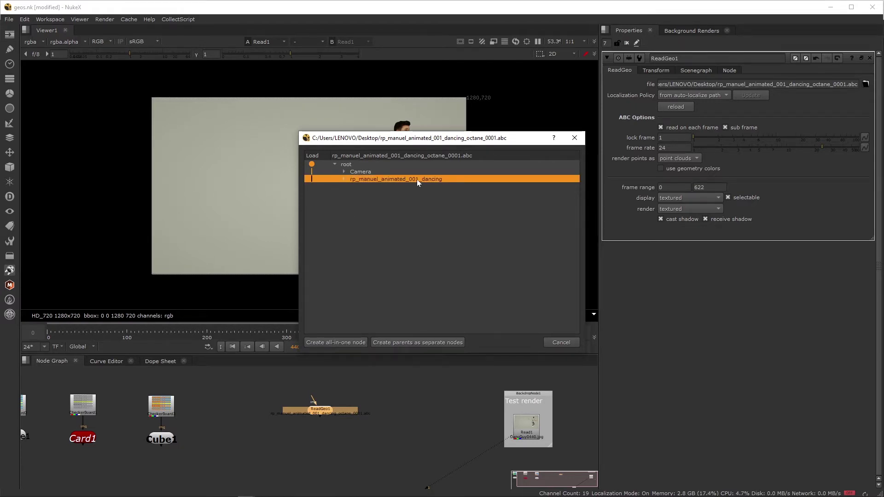
left_click(371, 171)
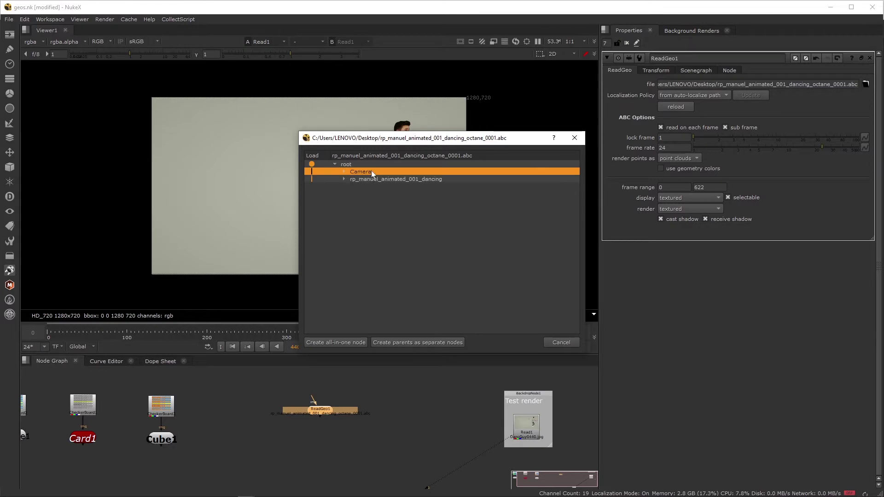
left_click(311, 179)
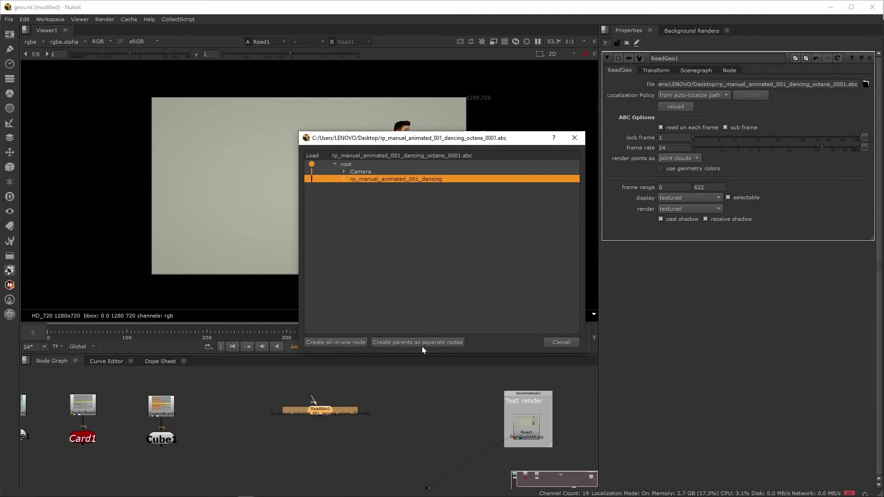
left_click(333, 343)
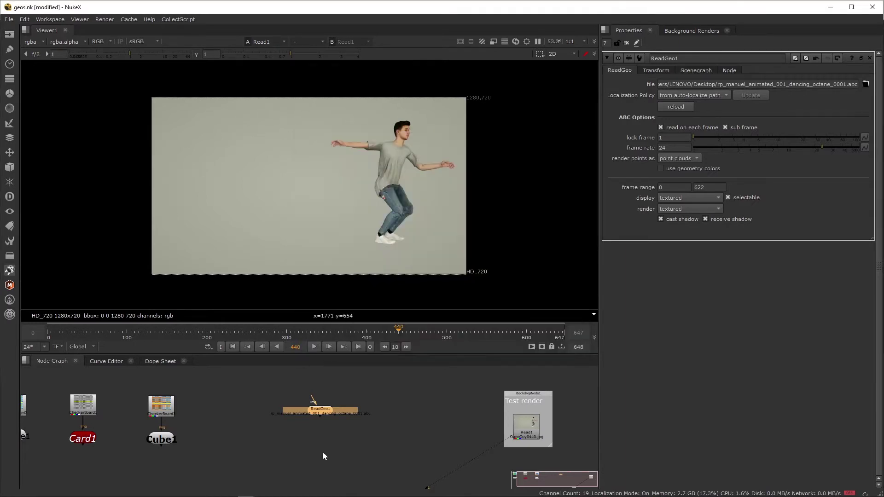
Separate the overlapping ReadGeo1 and imported Camera1 nodes in the node graph.
scroll(316, 446, "up", 3)
middle_click_drag(310, 449, 280, 468)
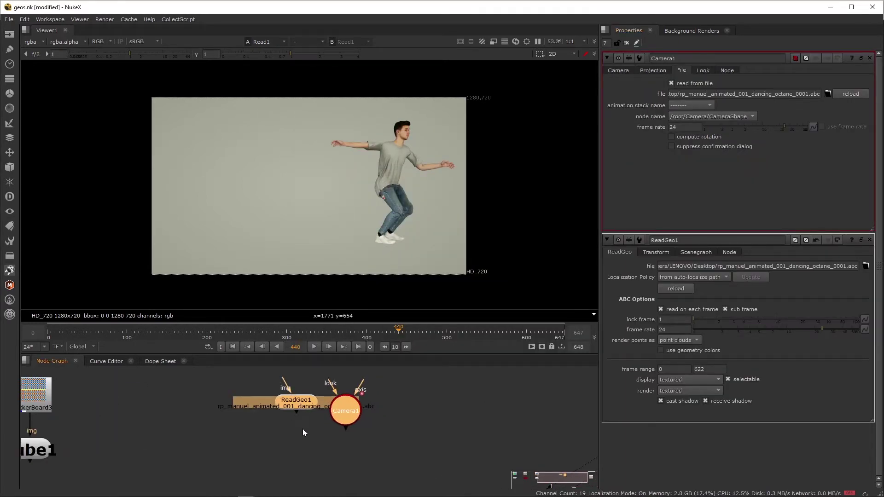
left_click(303, 429)
left_click_drag(296, 410, 239, 422)
left_click(346, 411)
scroll(355, 432, "down", 4)
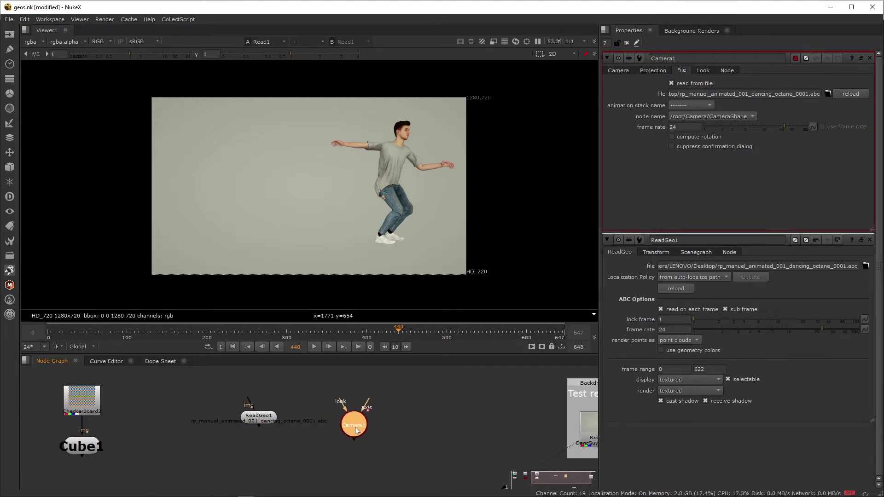
Switch to the AK LAptop workspace and display ReadGeo1 in the 3D viewer.
left_click(50, 19)
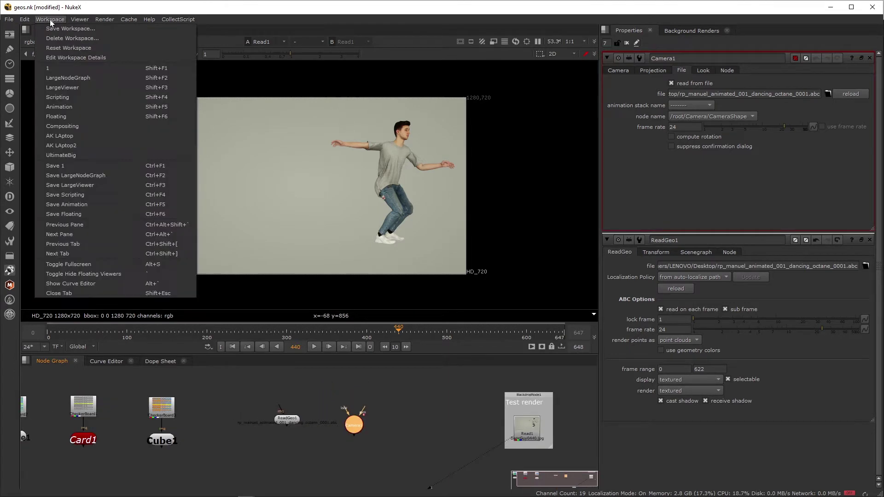
left_click(69, 134)
left_click(587, 341)
key("1")
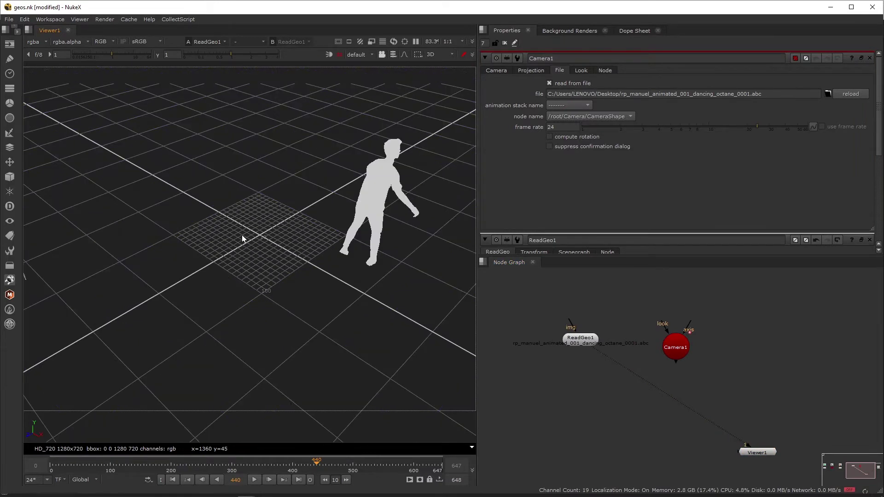
View the dancing character from a low angle and scrub the timeline to frame 290.
left_click_drag(347, 249, 324, 226, "ctrl")
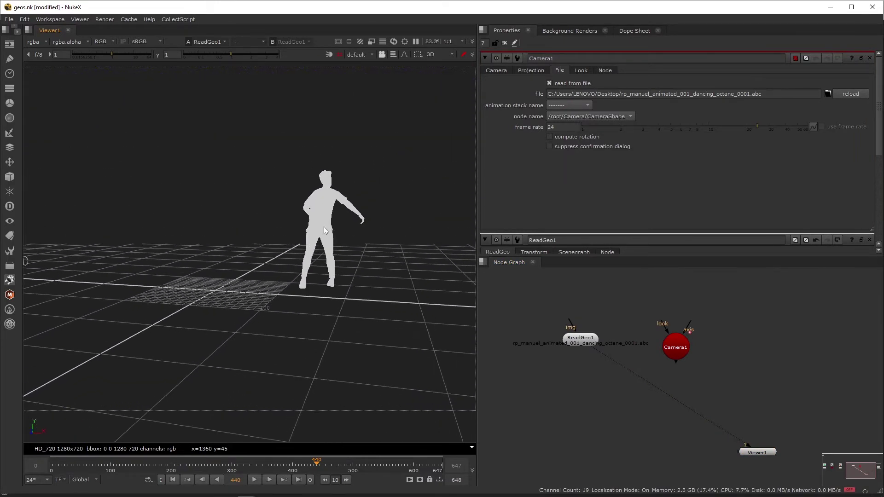
scroll(324, 227, "up", 2)
left_click_drag(265, 465, 226, 463)
Open Cube1's properties and compare the cube's scale with the character's feet in the 3D view.
middle_click_drag(679, 358, 880, 369)
scroll(651, 365, "down", 3)
scroll(221, 322, "up", 5)
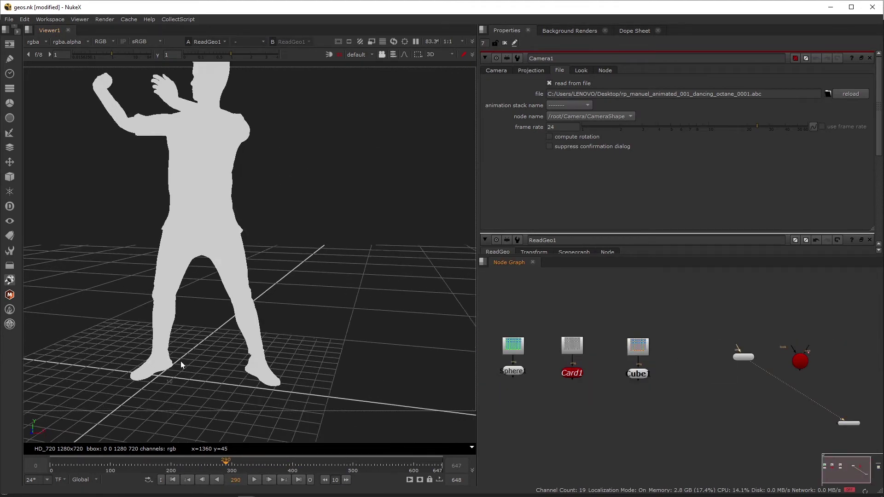
double_click(636, 374)
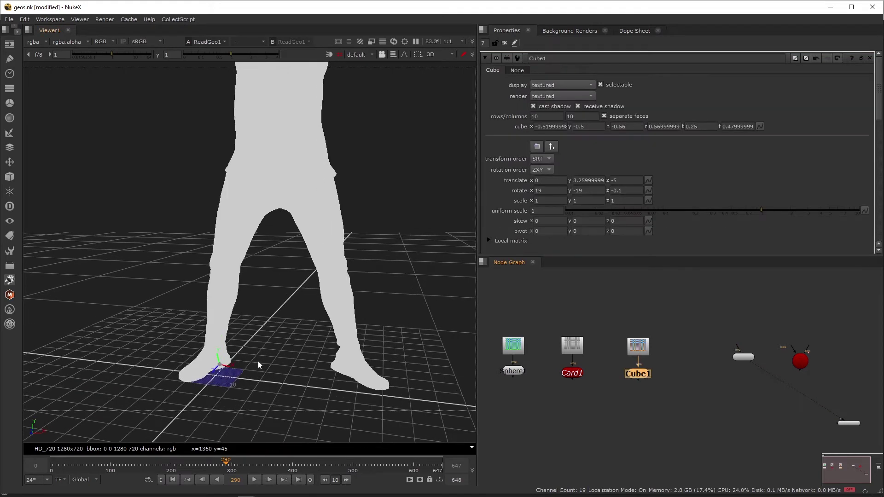
scroll(258, 365, "up", 5)
scroll(290, 290, "down", 5)
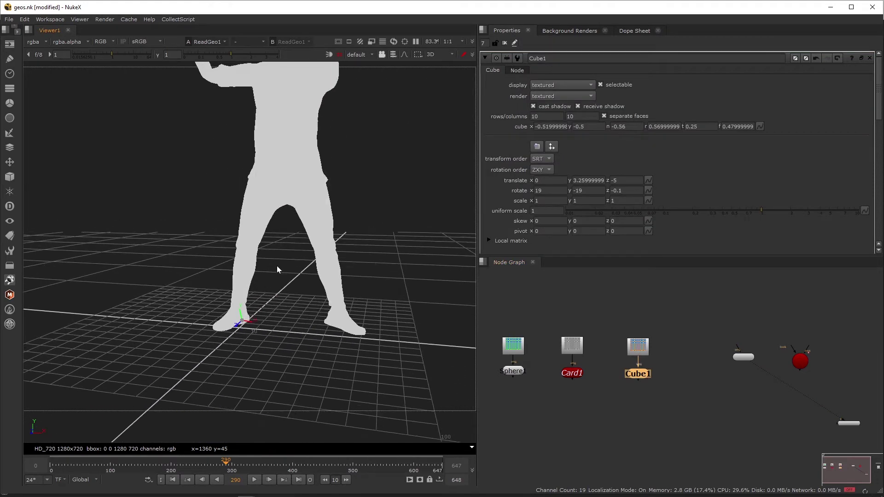
Select the sphere, card and cube nodes together with their checkerboards and disable them.
left_click_drag(668, 359, 449, 413)
key("d")
scroll(616, 385, "down", 3)
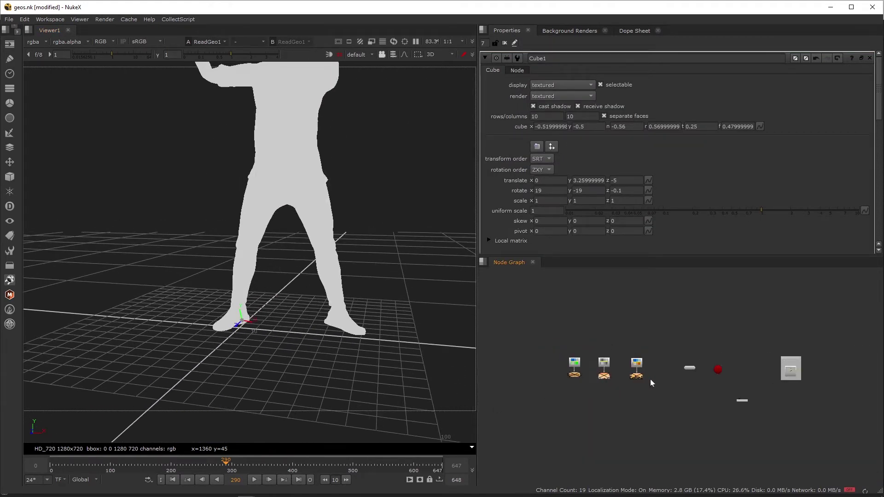
Open ReadGeo1's properties and examine the whole dancing character mesh in the 3D view.
middle_click_drag(683, 380, 644, 379)
scroll(643, 379, "up", 2)
scroll(593, 396, "up", 4)
left_click(567, 376)
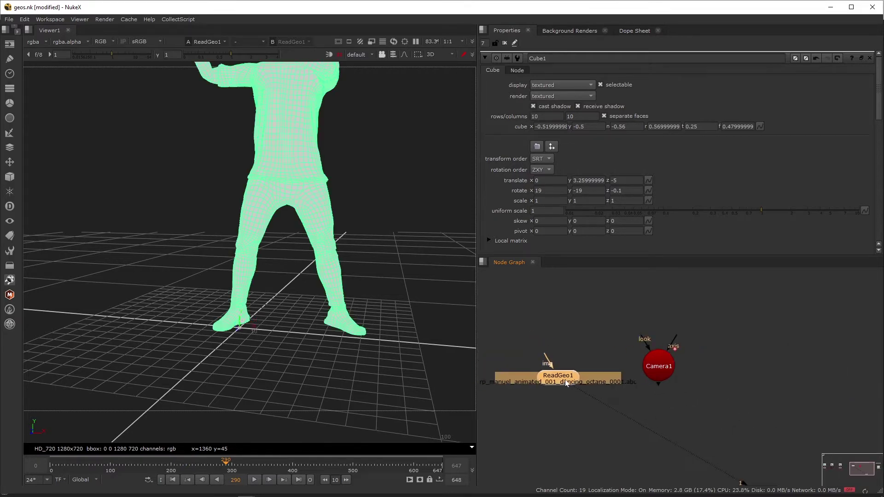
double_click(566, 379)
scroll(200, 216, "down", 2)
middle_click_drag(201, 243, 175, 265)
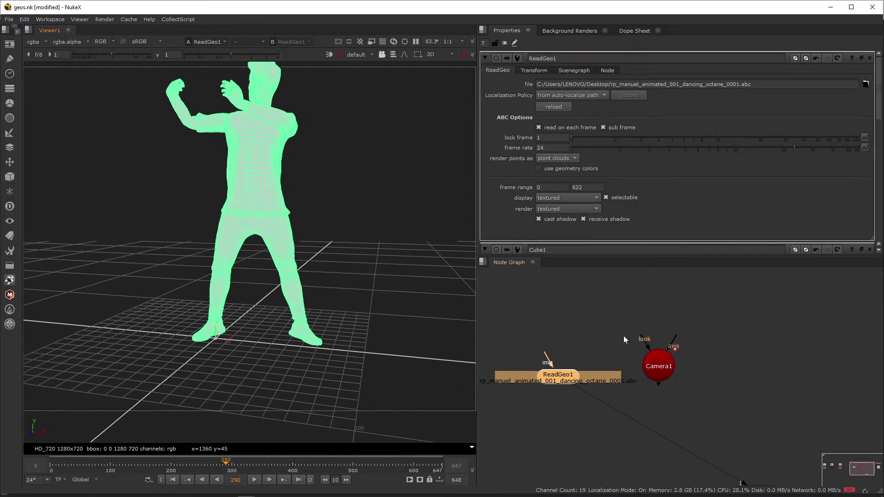
Add a ScanlineRender node in the empty area below Camera1.
scroll(617, 339, "down", 3)
middle_click_drag(616, 384, 597, 372)
left_click(615, 369)
key("Tab")
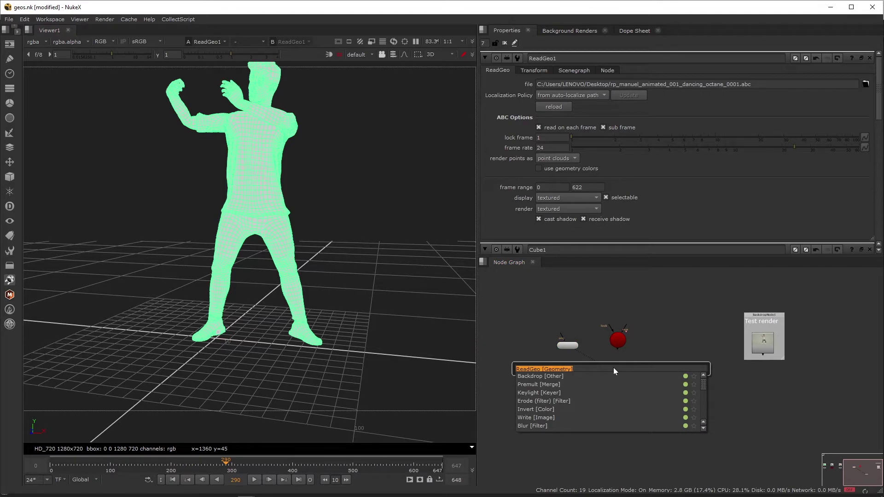
type("scan")
key("Return")
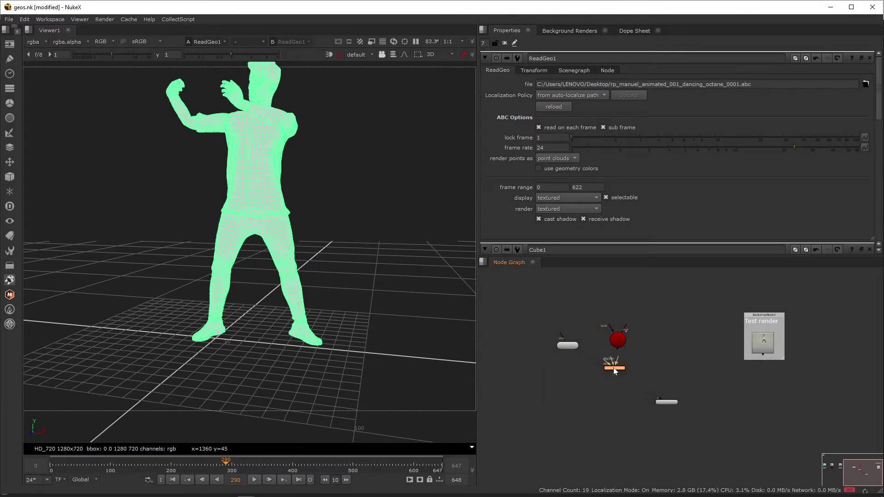
Display the Read1 test render in the viewer for reference.
scroll(609, 373, "up", 2)
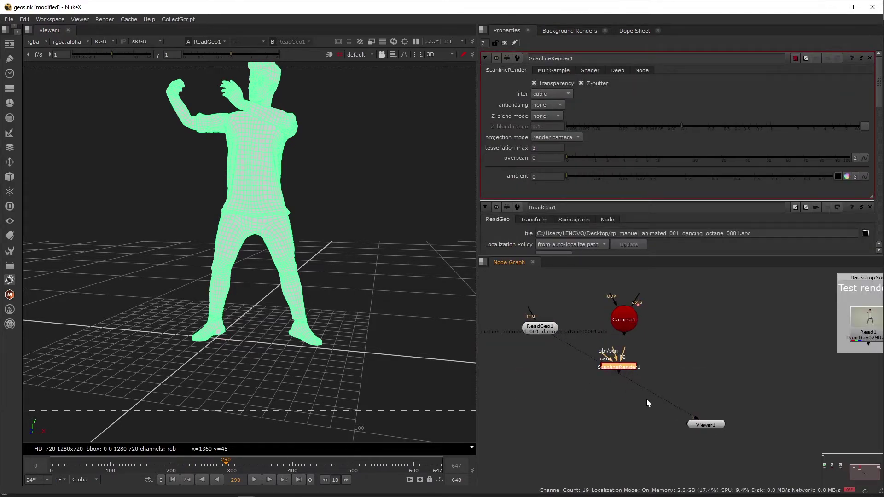
scroll(629, 356, "down", 3)
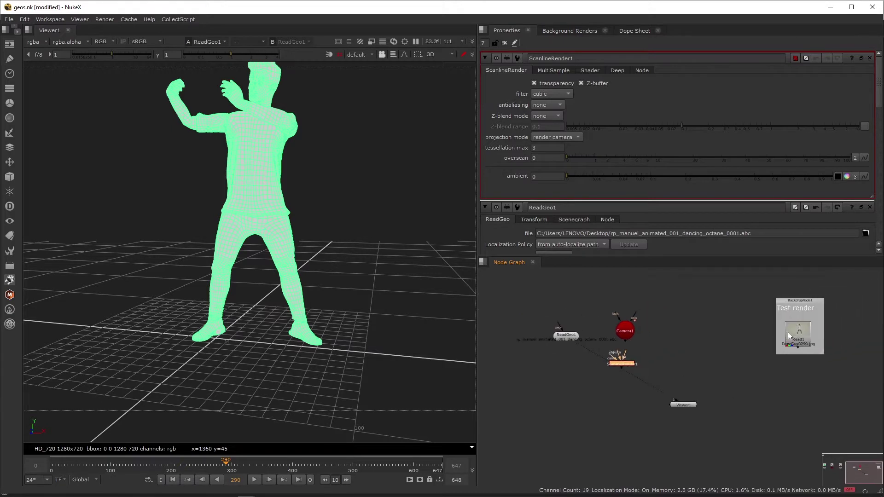
key("1")
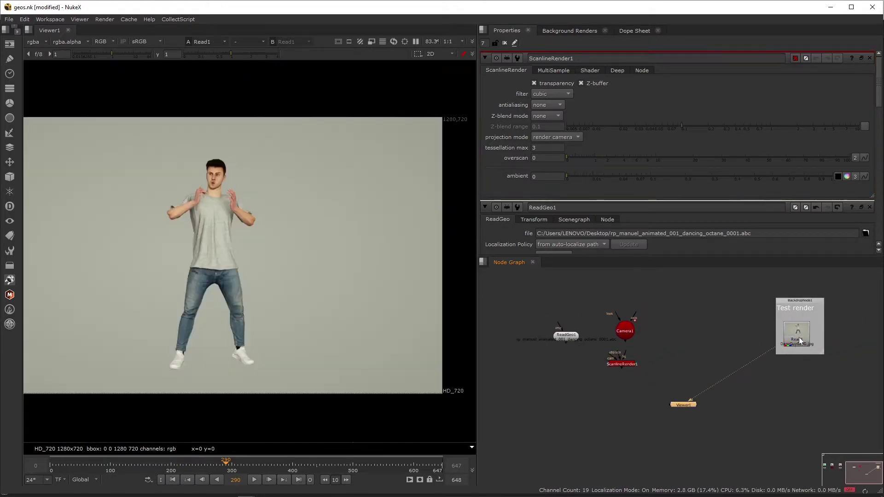
View ScanlineRender1 and connect ReadGeo1 to its obj/scn input and Camera1 to its cam input.
scroll(628, 364, "up", 4)
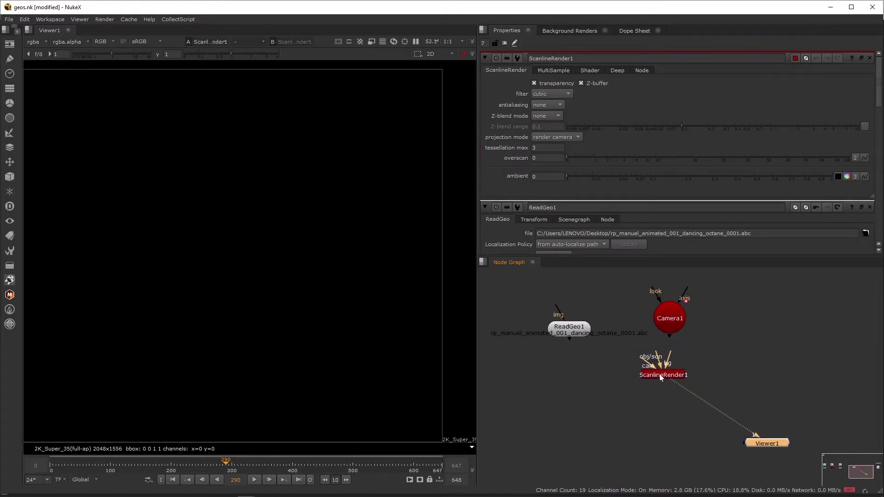
left_click_drag(635, 374, 563, 332)
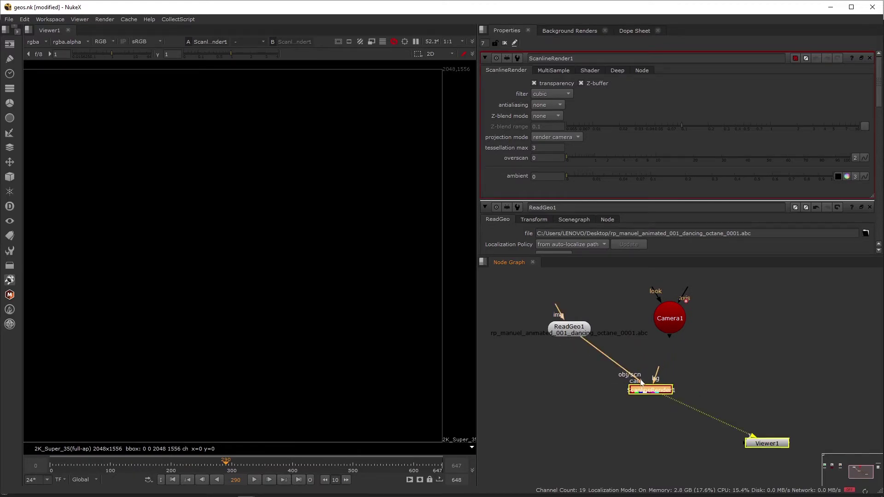
left_click_drag(643, 391, 681, 330)
left_click_drag(723, 386, 687, 388)
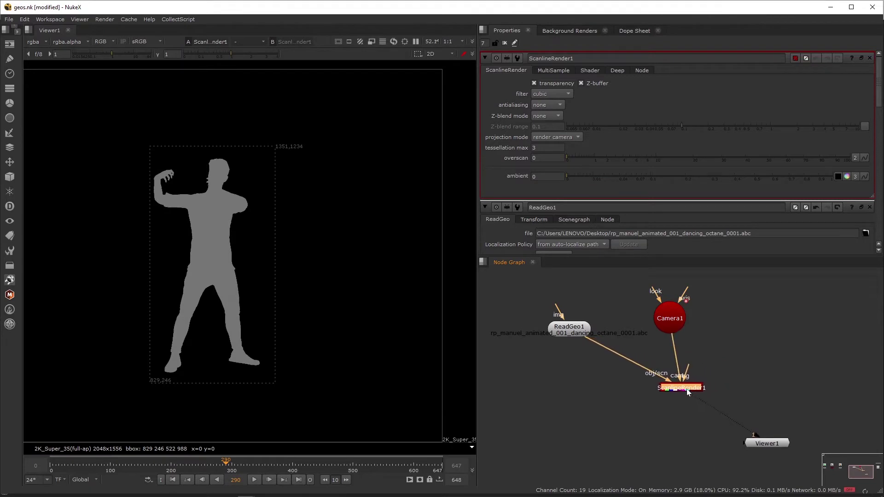
Check the rendered frame format and add an unconnected Reformat node beside ScanlineRender1.
scroll(463, 389, "down", 2)
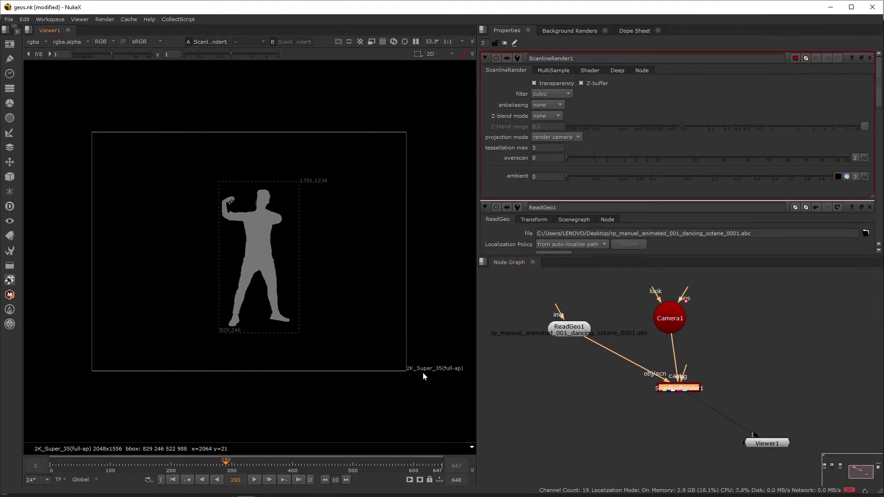
scroll(765, 340, "down", 3)
middle_click_drag(854, 342, 761, 349)
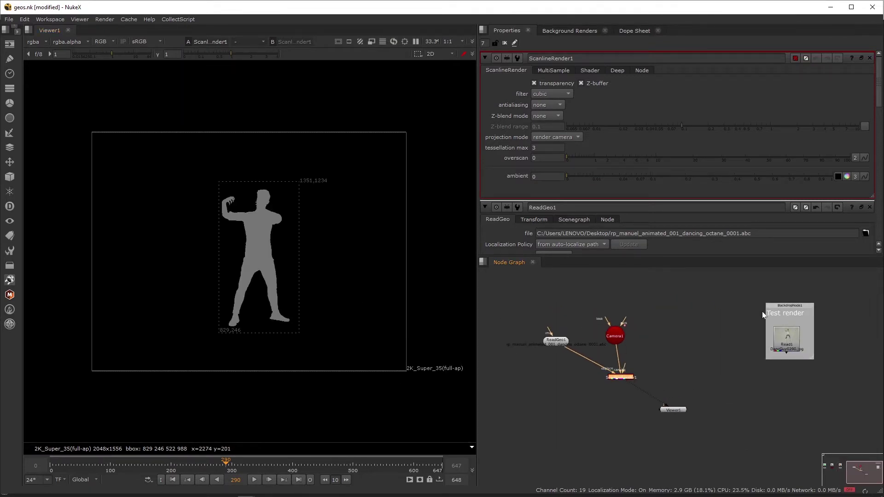
left_click_drag(746, 291, 837, 419)
scroll(643, 372, "up", 4)
key("Tab")
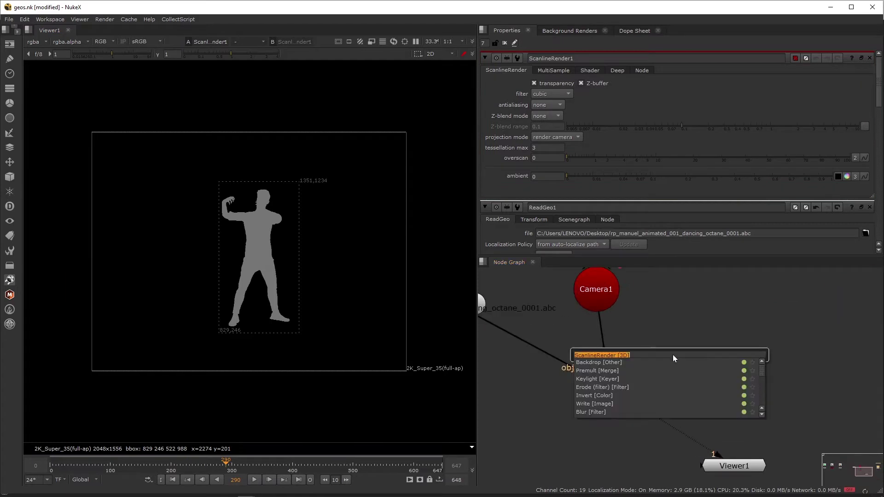
type("refl")
key("Down")
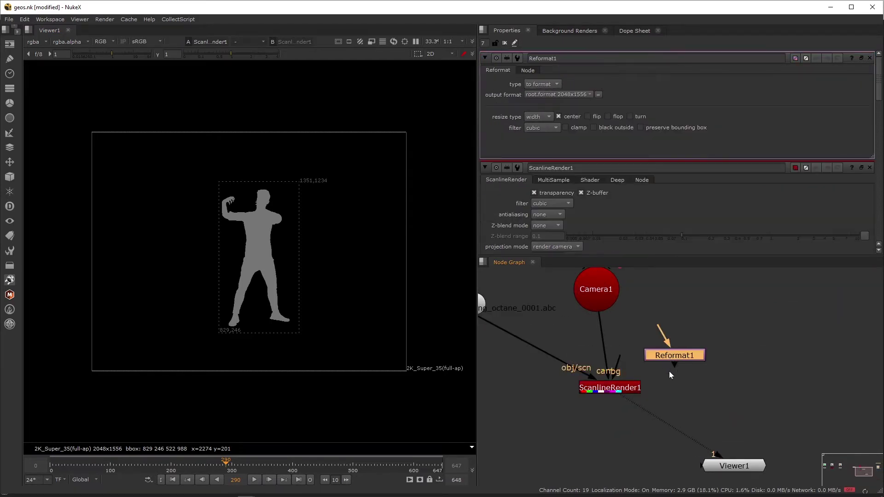
Check Read1's format and set Reformat1's output format to HD_720 1280x720.
scroll(670, 371, "down", 3)
middle_click_drag(705, 377, 683, 345)
double_click(809, 335)
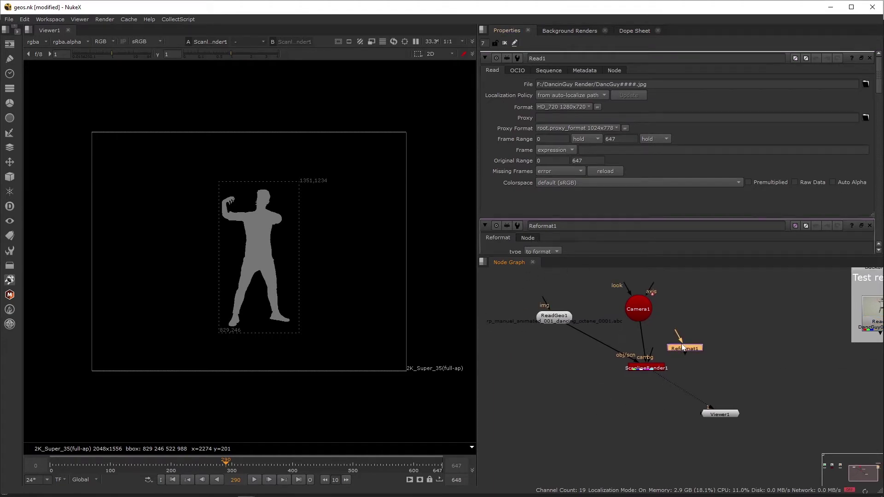
double_click(685, 349)
left_click(573, 93)
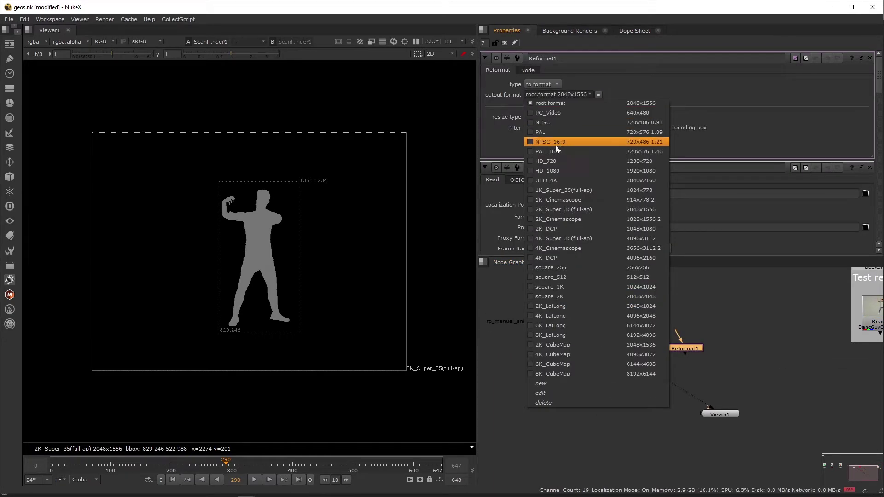
left_click(551, 161)
Connect Reformat1 to the bg input of ScanlineRender1 to define the render resolution.
scroll(653, 340, "up", 2)
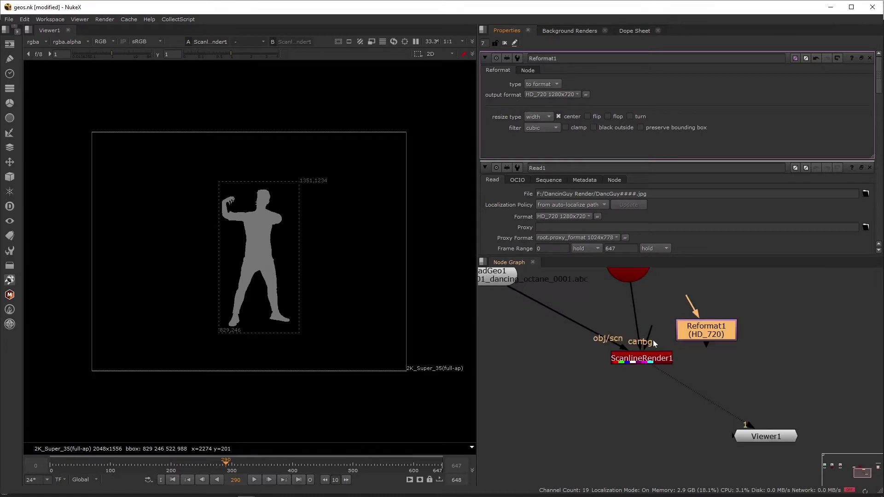
left_click(661, 362)
scroll(659, 357, "down", 3)
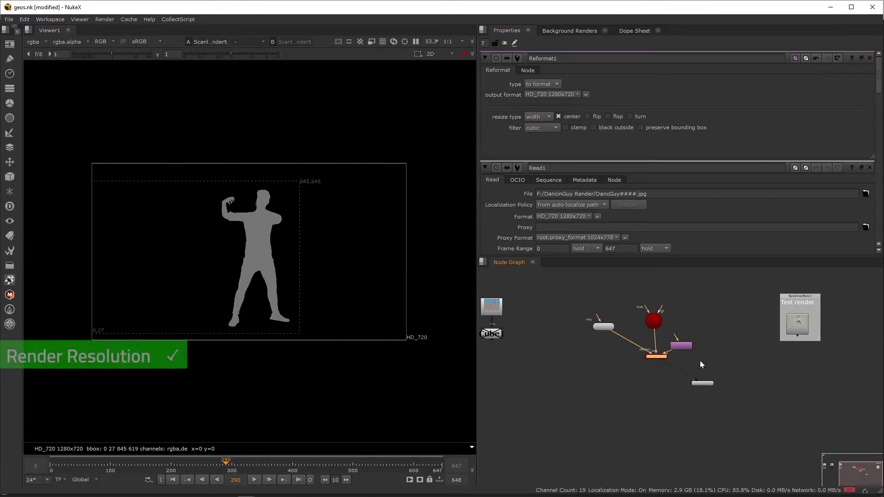
Merge ScanlineRender1 over the Read1 test render with a new Merge node and view the composite.
double_click(708, 365)
scroll(695, 364, "up", 2)
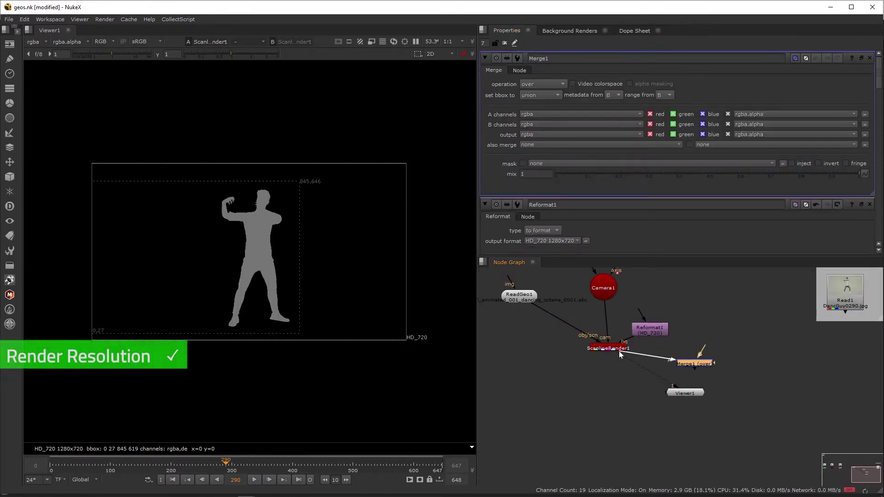
left_click_drag(705, 354, 845, 295)
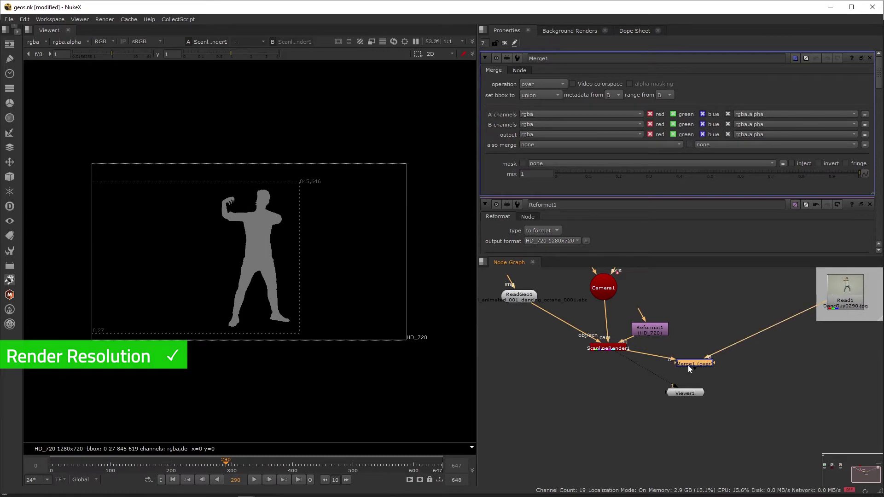
key("1")
left_click(692, 392)
left_click_drag(694, 362, 694, 382)
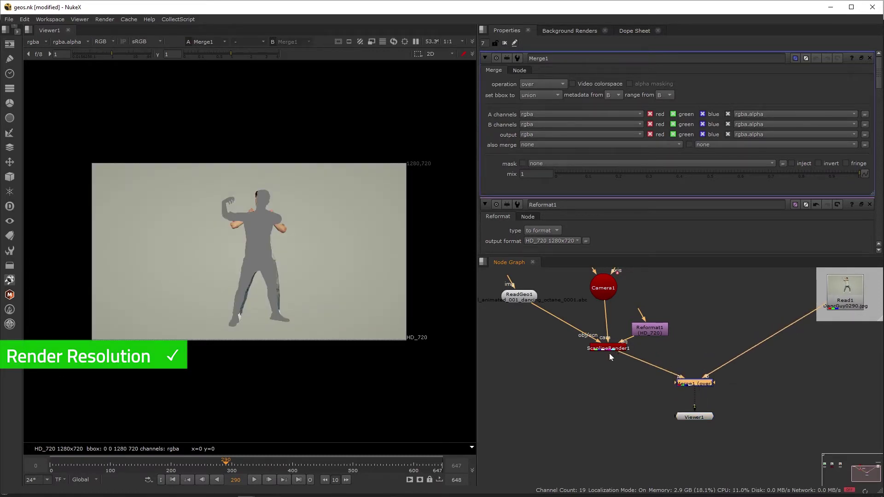
Compare the ScanlineRender1 output with the Merge1 composite in the viewer.
left_click(609, 350)
key("1")
left_click(690, 383)
key("1")
middle_click_drag(768, 361, 739, 363)
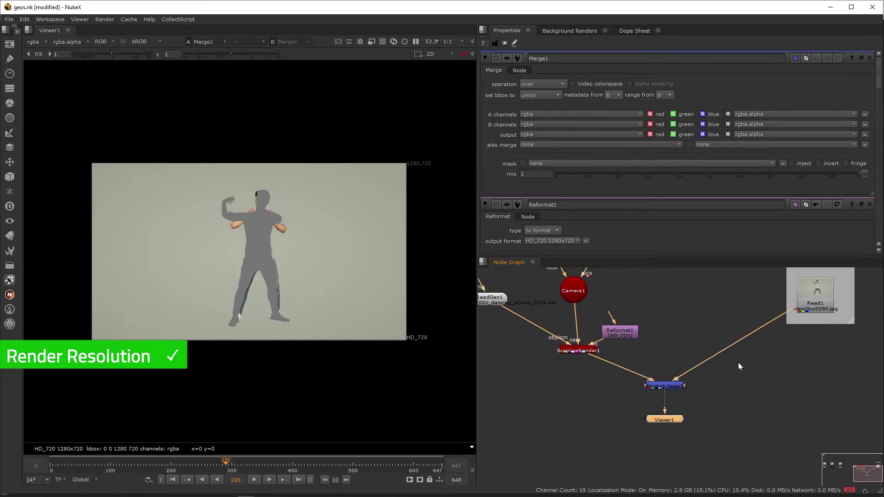
Add a CheckerBoard node above ReadGeo1 and feed it into the img input as the character's texture.
middle_click_drag(598, 369, 727, 403)
left_click(618, 288)
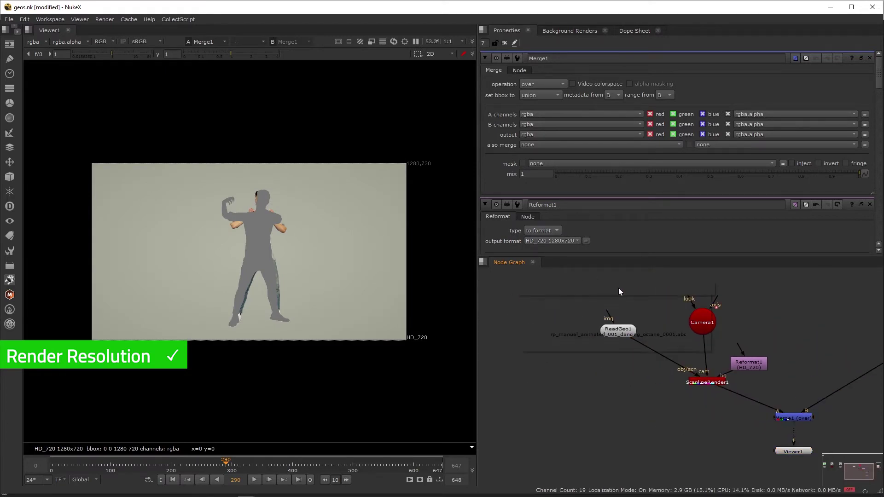
key("Tab")
type("chec")
key("Return")
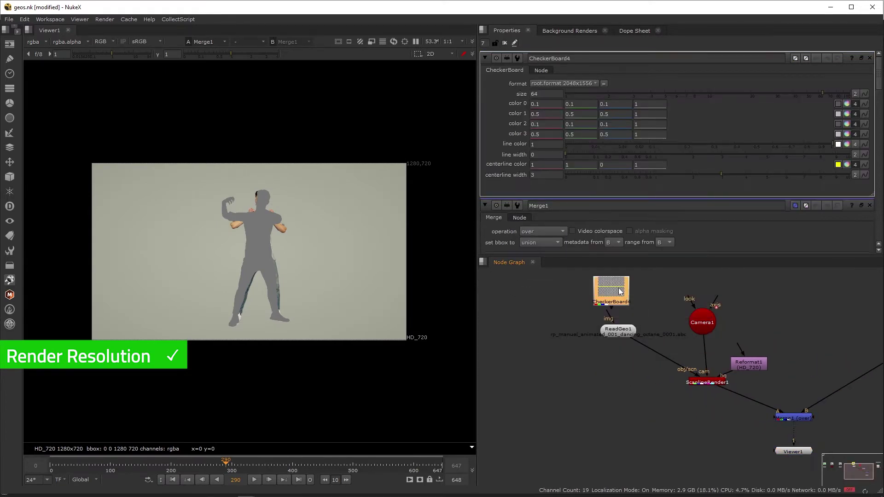
scroll(626, 307, "up", 2)
left_click_drag(602, 299, 602, 299)
left_click_drag(602, 299, 624, 297)
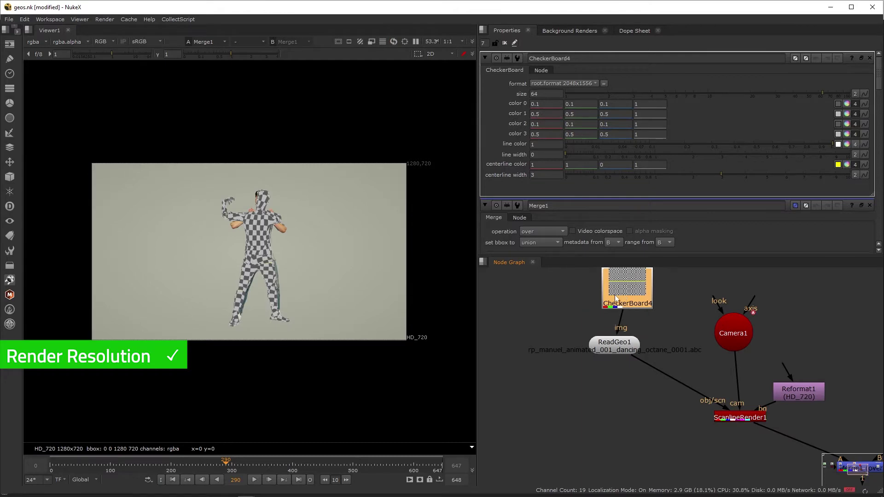
Add a Wireframe shader node and connect it to ReadGeo1's img input in place of the checkerboard.
left_click(579, 306)
key("Tab")
type("wire")
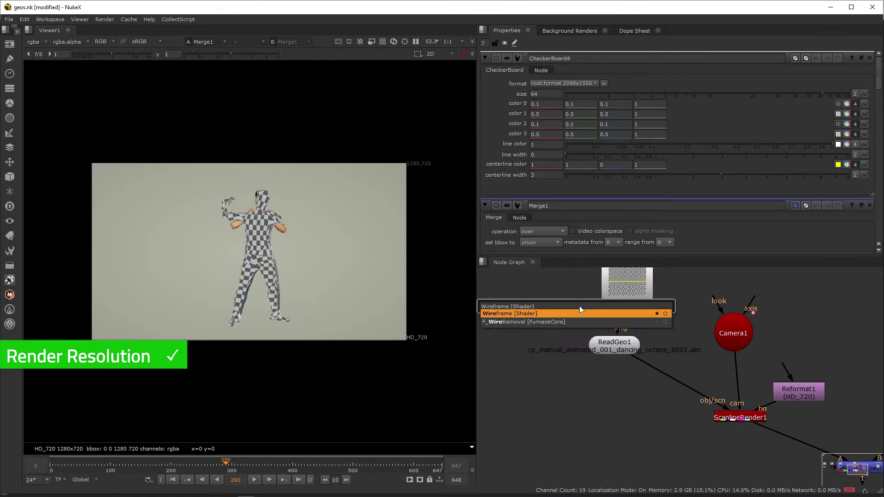
key("Return")
left_click(583, 308)
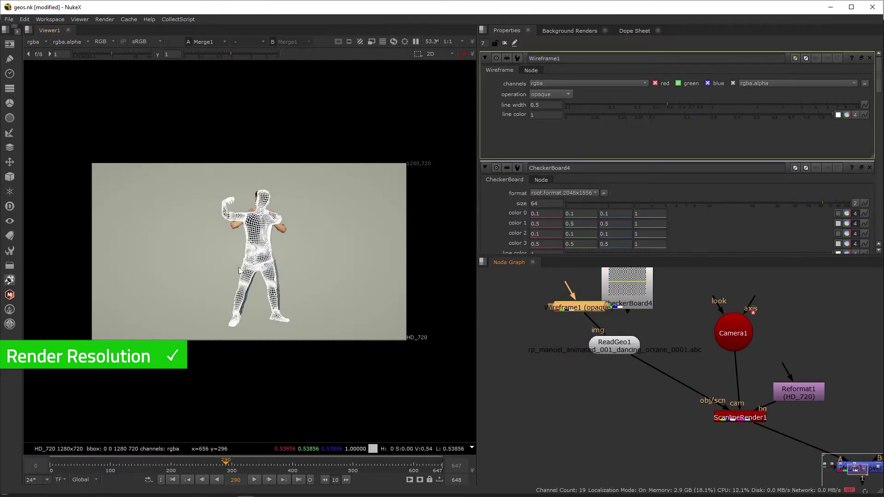
scroll(256, 261, "up", 3)
scroll(661, 376, "down", 3)
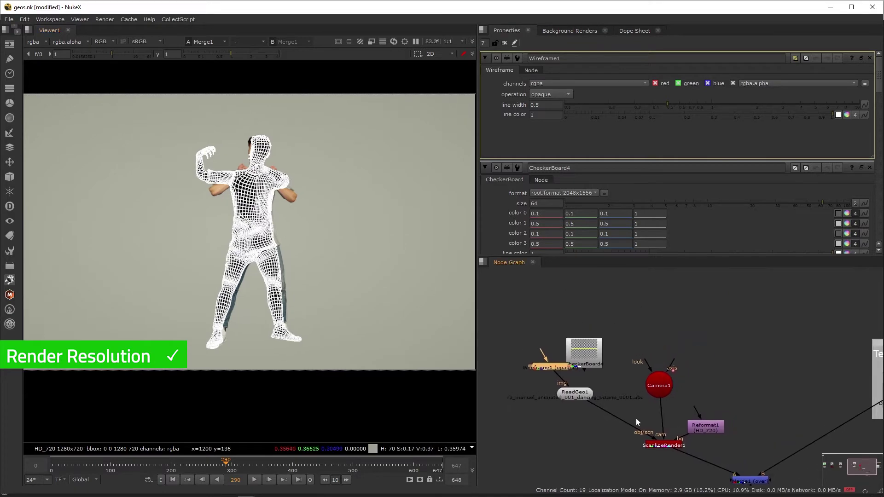
Align ScanlineRender1 and Camera1 in the node graph and set Camera1's file frame rate to 25.
left_click(668, 445)
left_click_drag(669, 449, 665, 446)
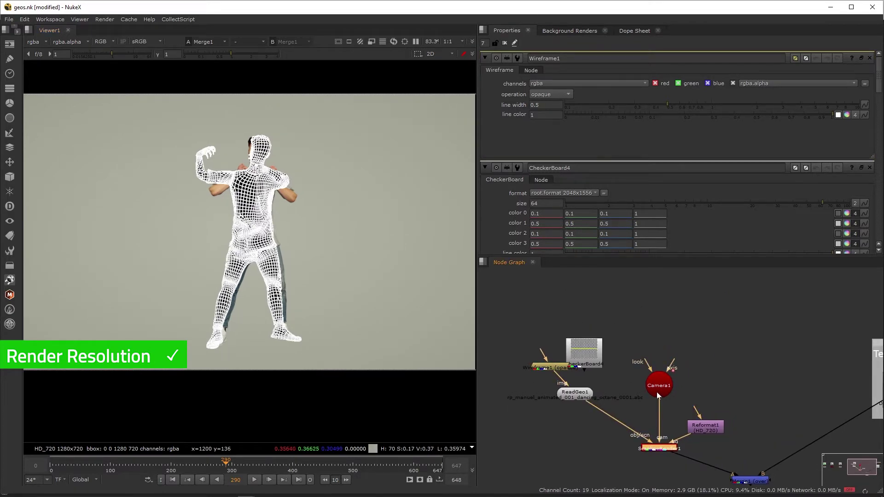
left_click_drag(656, 392, 667, 368)
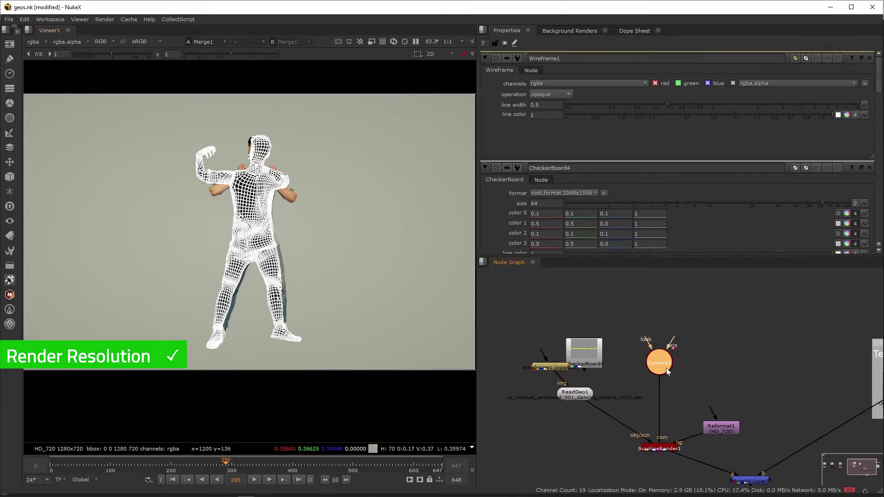
double_click(667, 368)
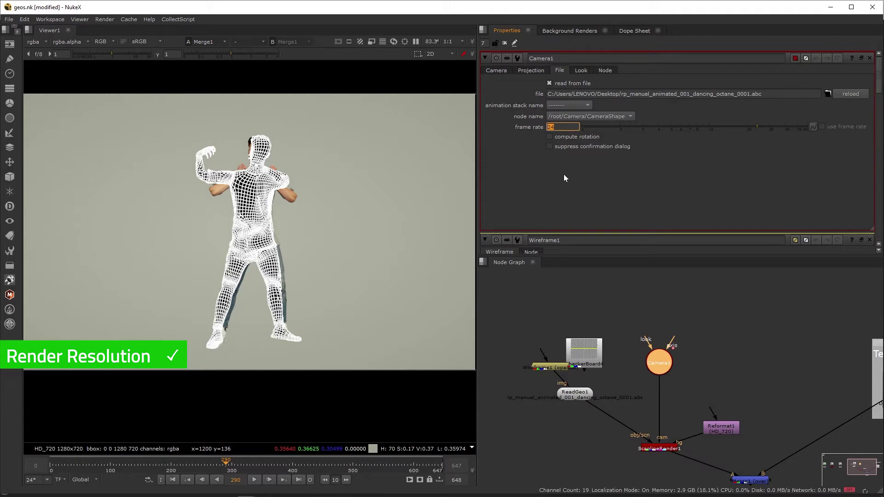
type("25")
key("Return")
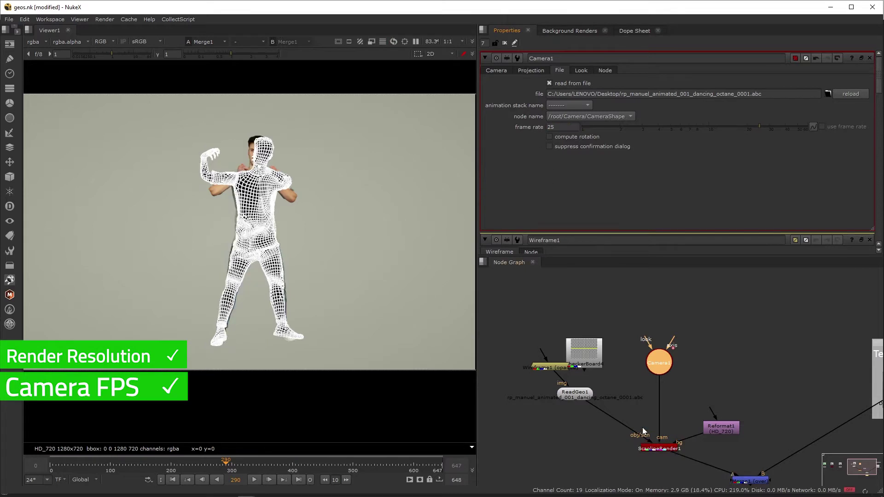
Reposition ReadGeo1 below the Wireframe node and set its ABC frame rate to 25.
left_click_drag(659, 363, 658, 366)
left_click_drag(581, 397, 559, 402)
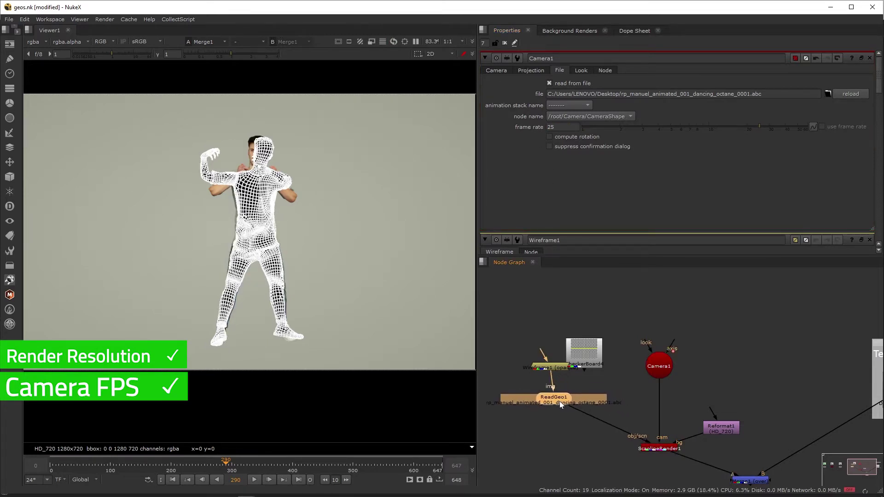
double_click(560, 402)
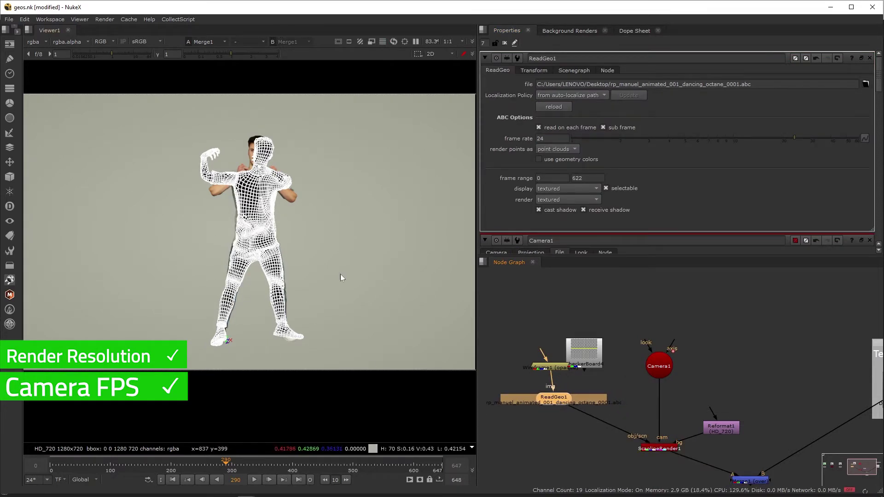
double_click(548, 138)
type("25")
key("Return")
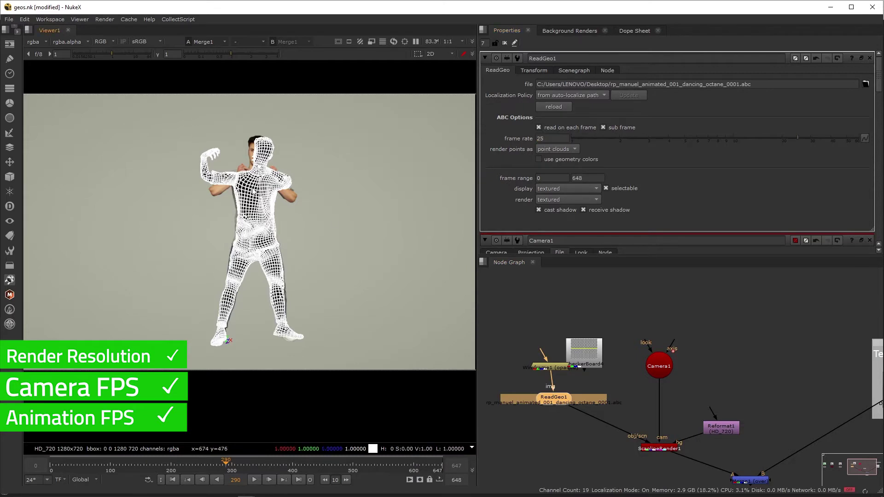
Switch ReadGeo1's img input back to CheckerBoard4 and scrub the timeline to check the overlay's alignment.
scroll(629, 385, "up", 2)
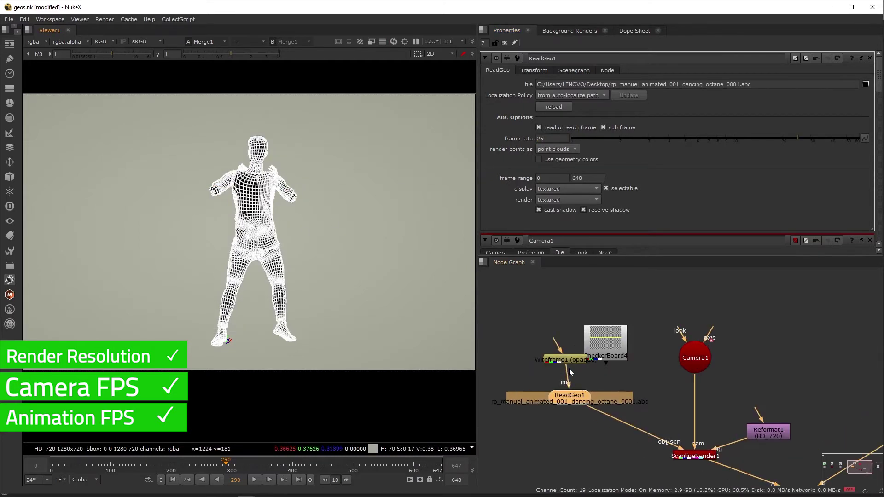
left_click_drag(566, 371, 559, 354)
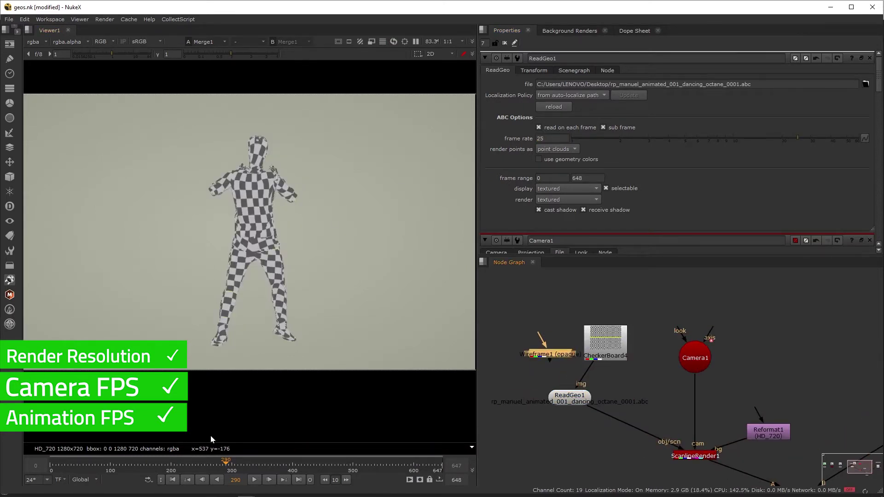
left_click_drag(252, 463, 309, 463)
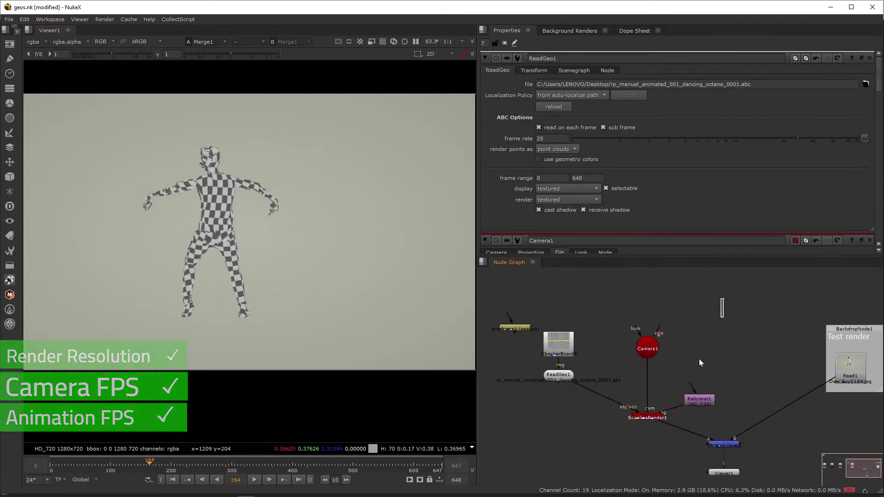
left_click_drag(725, 299, 525, 428)
scroll(545, 271, "down", 2)
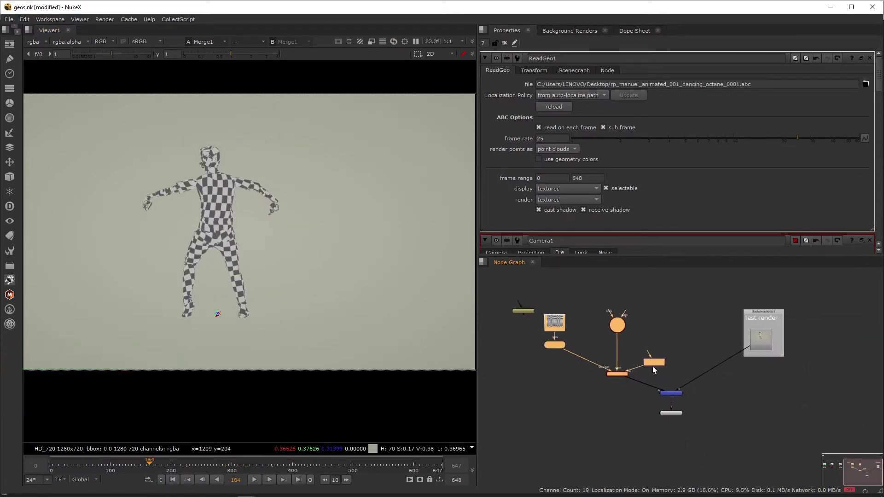
Show ReadGeo1 in the 3D viewer and close in on the character's head.
left_click(554, 344)
key("1")
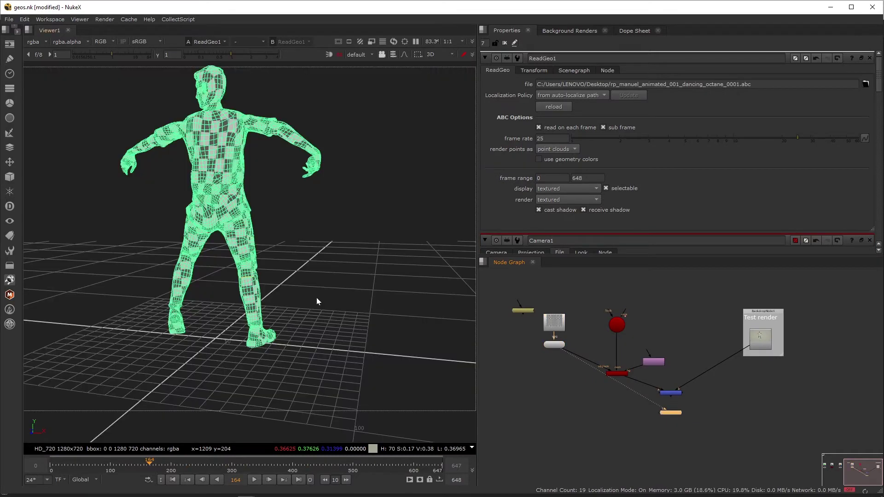
left_click_drag(191, 158, 388, 224, "ctrl")
scroll(313, 203, "down", 3)
left_click_drag(313, 204, 96, 203, "ctrl")
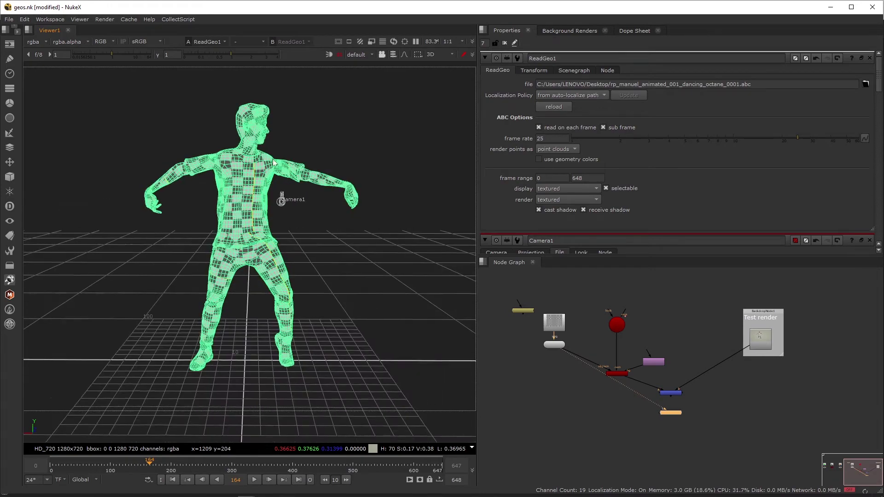
scroll(217, 158, "up", 4)
scroll(217, 161, "up", 10)
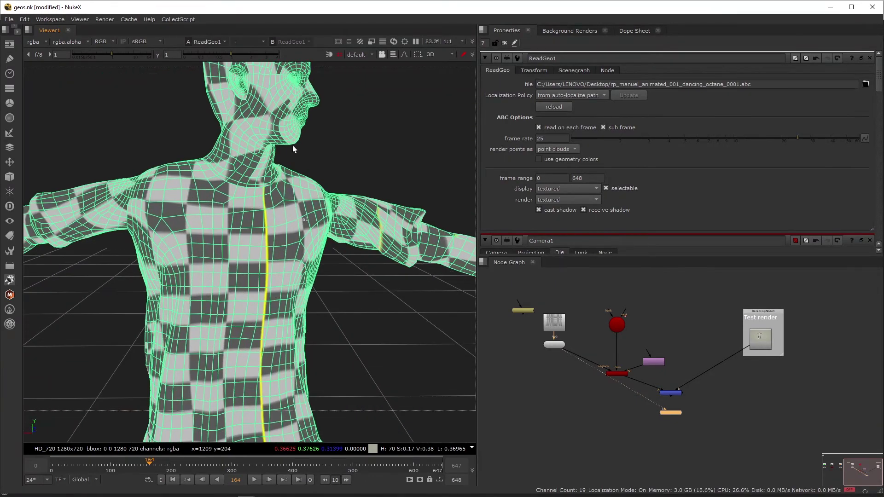
scroll(246, 129, "down", 2)
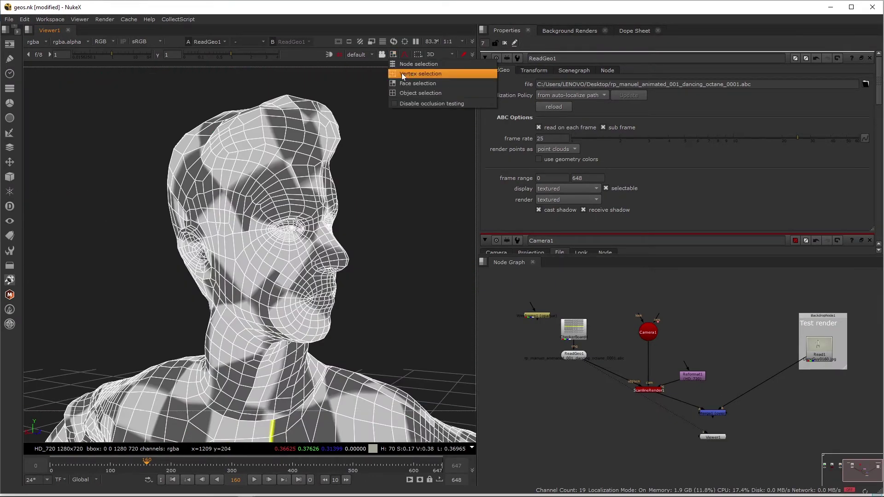
Switch the viewer to vertex selection and select the cluster of vertices around the character's eye.
left_click(417, 72)
scroll(276, 249, "up", 5)
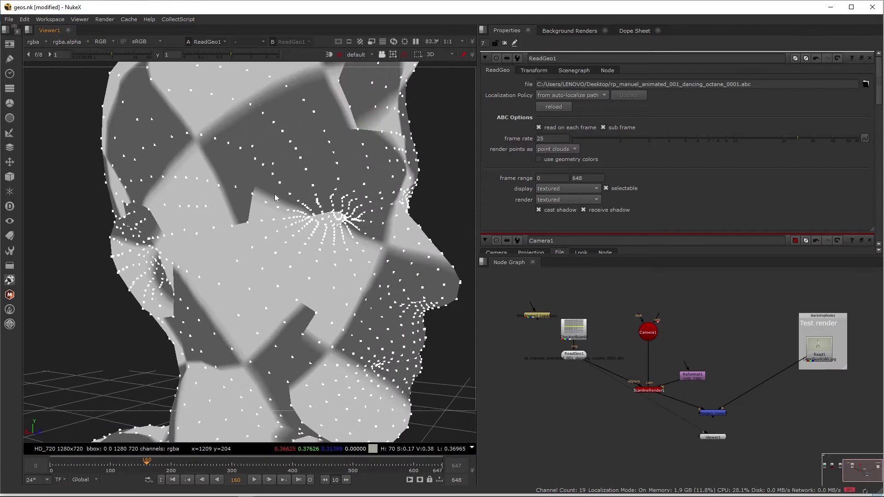
left_click_drag(314, 216, 376, 264)
scroll(353, 265, "down", 3)
left_click_drag(293, 265, 289, 264, "ctrl")
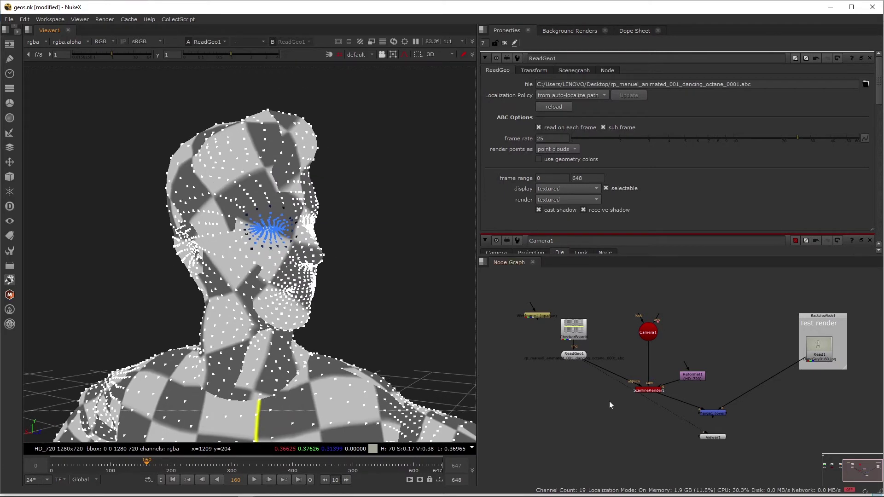
Add an unconnected Axis node below ReadGeo1 in the node graph.
scroll(610, 408, "down", 2)
scroll(598, 410, "up", 2)
key("Tab")
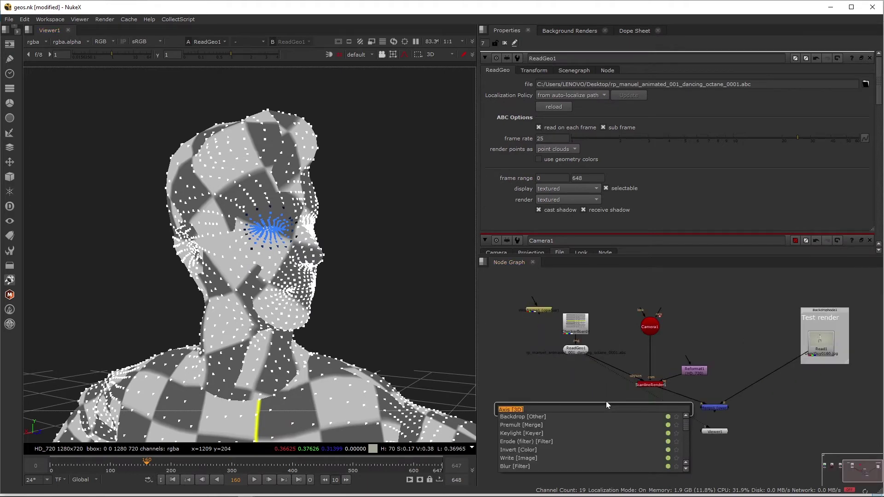
type("A")
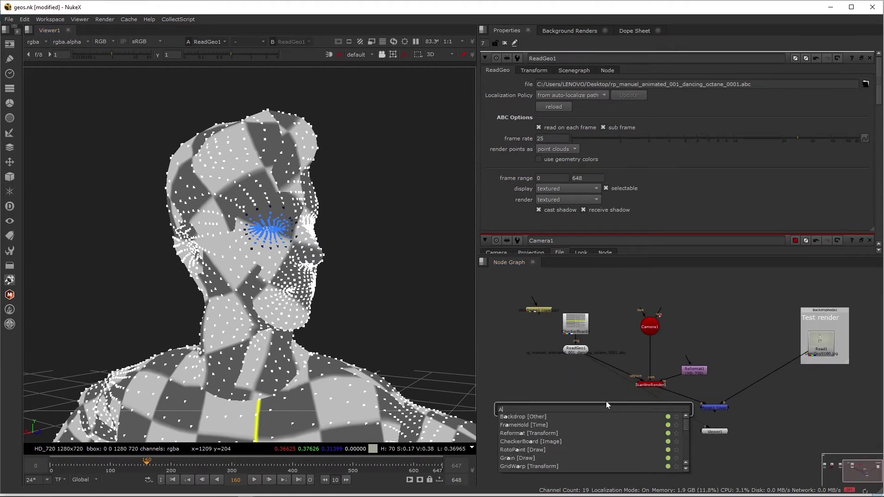
type("xis")
key("Down")
key("Return")
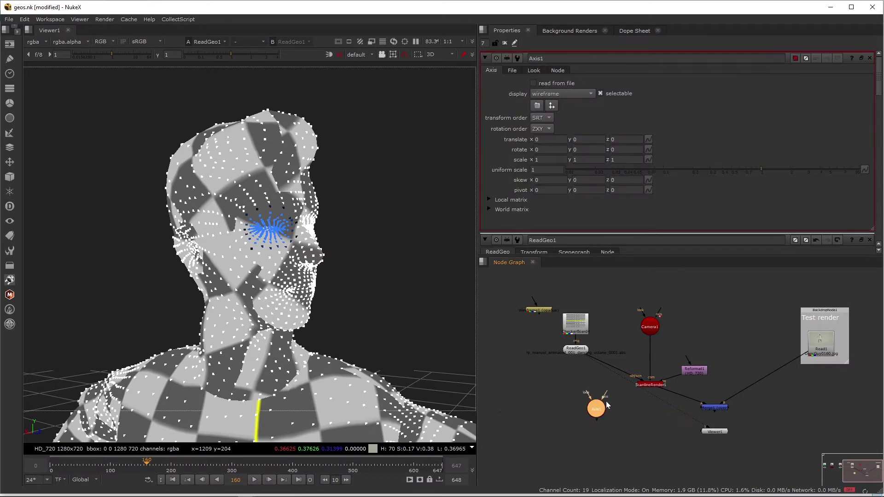
Locate Axis1 at the scene origin between the character's feet and set its uniform scale to 2.4.
key("f")
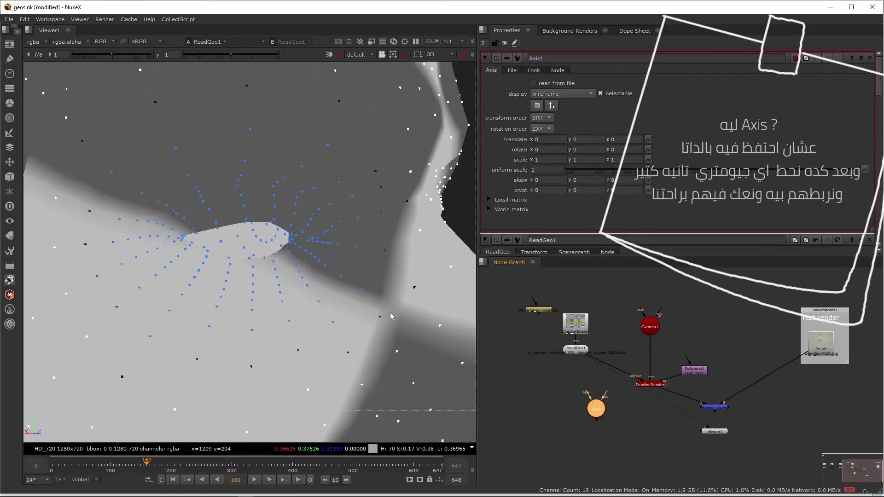
scroll(318, 317, "down", 5)
scroll(318, 318, "down", 10)
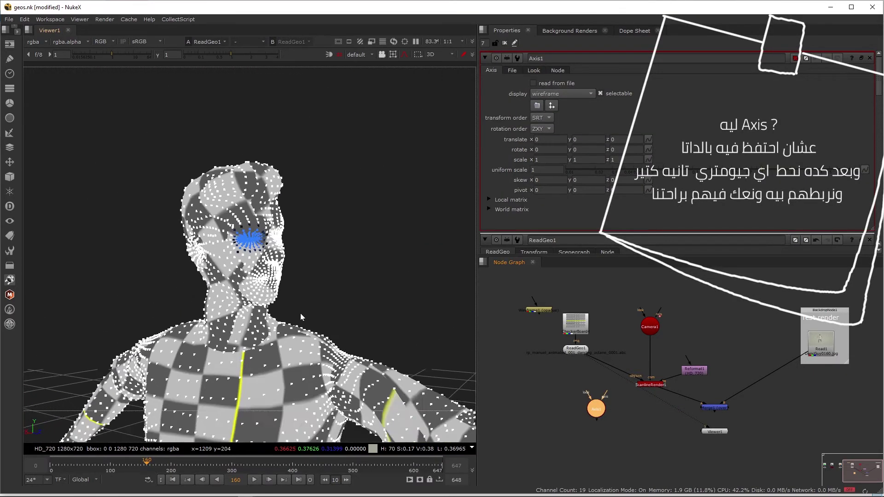
scroll(282, 360, "down", 3)
middle_click_drag(282, 361, 299, 191)
scroll(280, 338, "up", 7)
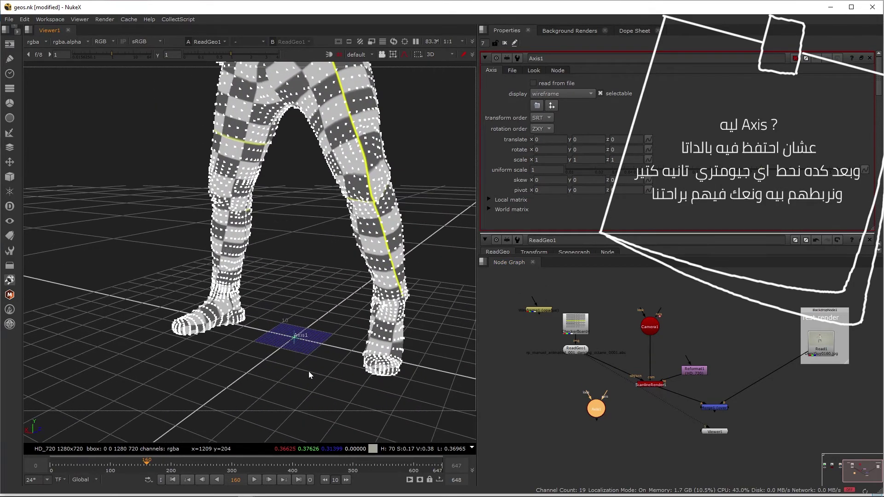
scroll(309, 371, "up", 4)
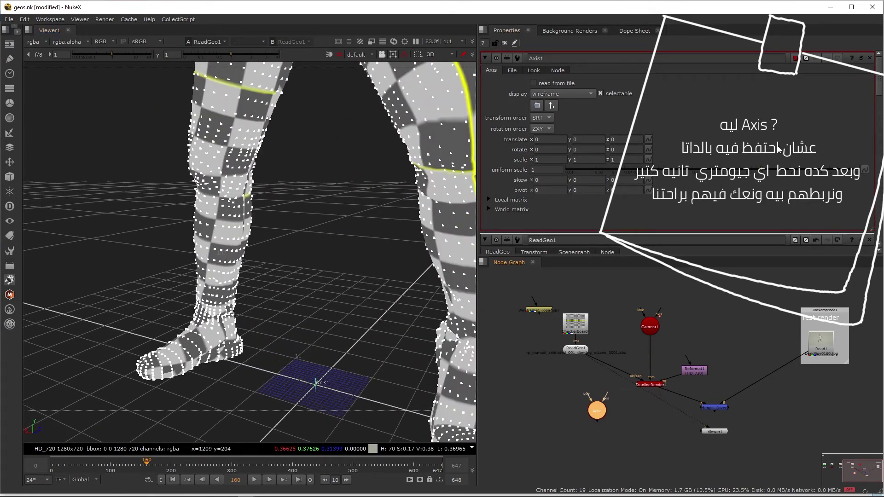
mouse_move(776, 168)
left_mouse_down()
mouse_move(809, 168)
mouse_move(799, 168)
left_mouse_up()
scroll(311, 245, "down", 4)
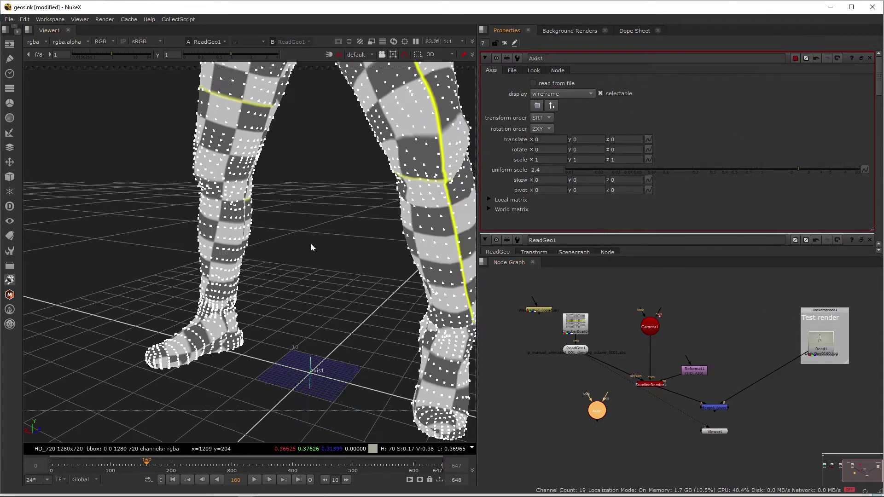
Snap Axis1 to the selected eye vertices using Match selection position, orientation.
middle_click_drag(321, 235, 298, 379)
scroll(289, 280, "down", 3)
left_click(552, 106)
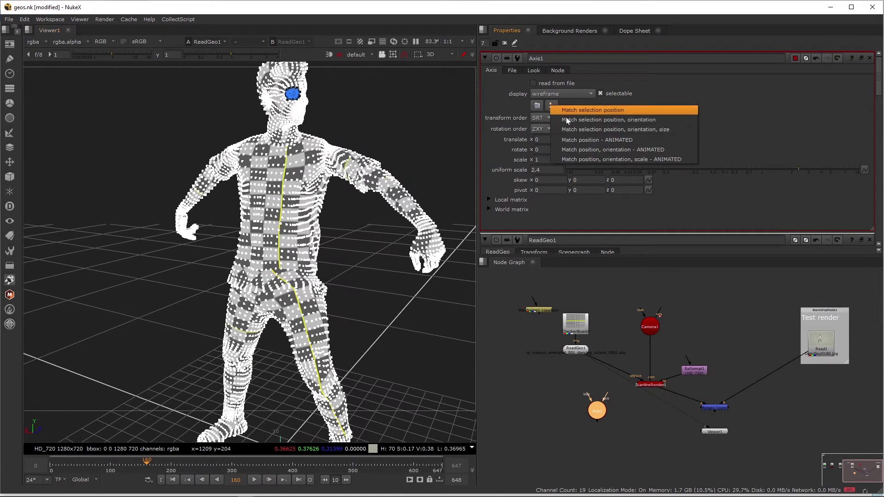
left_click(643, 119)
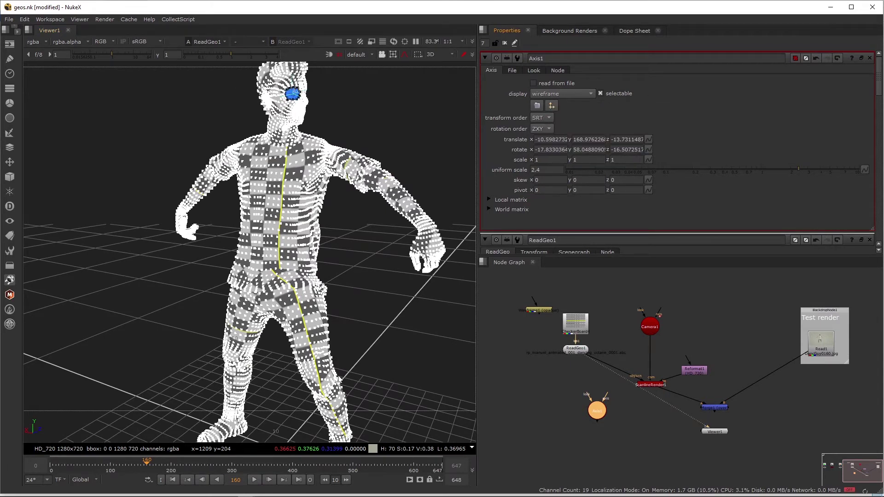
middle_click_drag(313, 125, 308, 201)
scroll(313, 161, "up", 6)
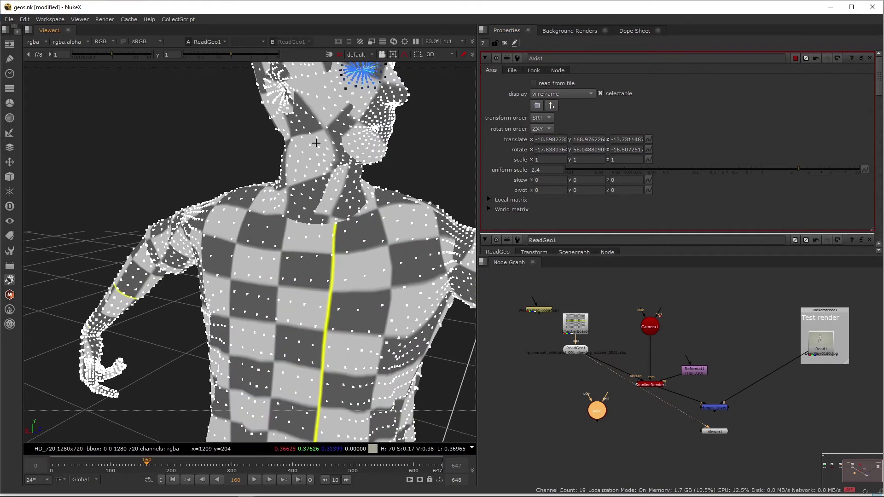
Switch the viewer to object selection and move Axis1 off the eye to a spot in front of the face.
middle_click_drag(352, 166, 310, 325)
scroll(310, 324, "up", 3)
left_click_drag(336, 376, 352, 317, "ctrl")
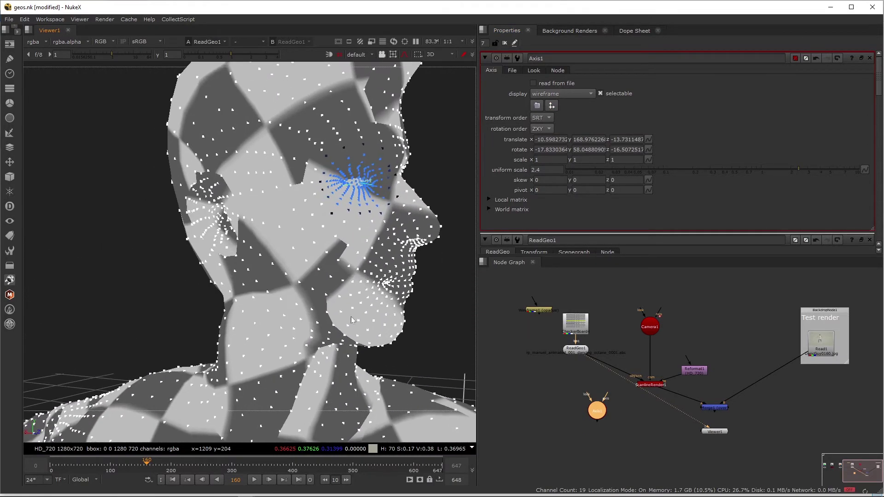
scroll(376, 204, "down", 4)
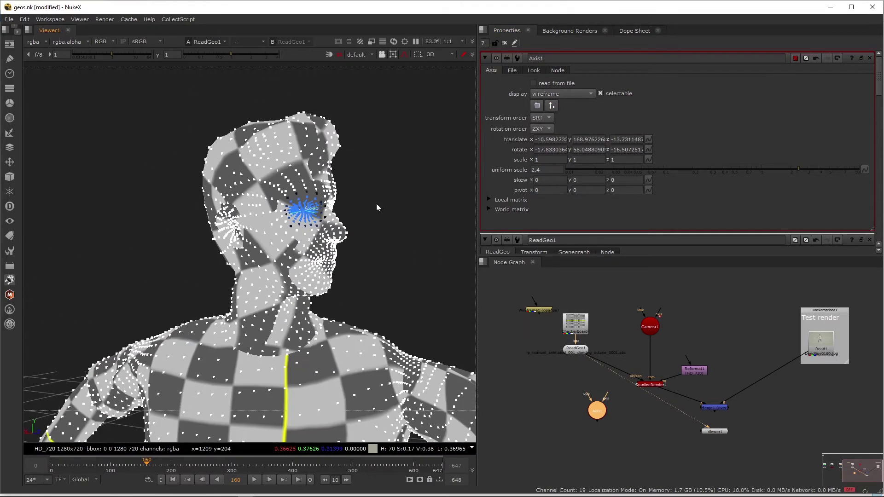
left_click(392, 55)
left_click(434, 95)
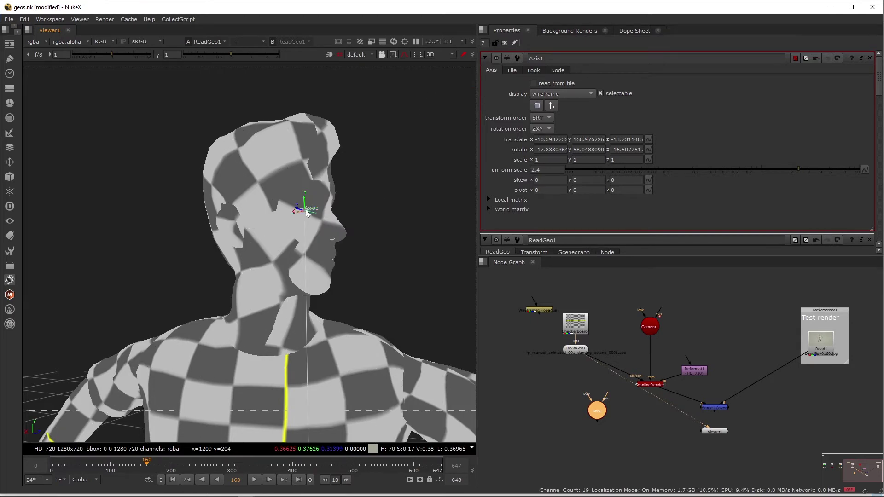
left_click_drag(306, 209, 312, 286)
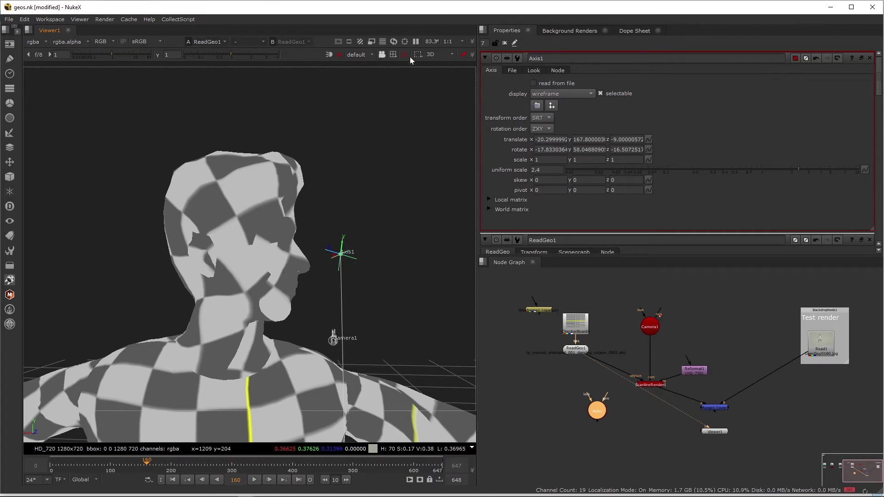
Open ReadGeo1's properties and switch the viewer back to vertex selection with the eye vertices selected.
left_click(584, 352)
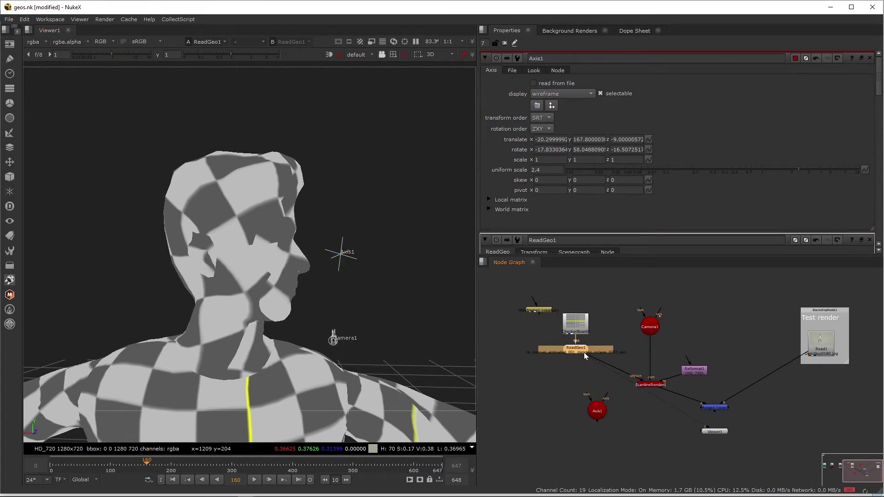
double_click(584, 352)
left_click(394, 55)
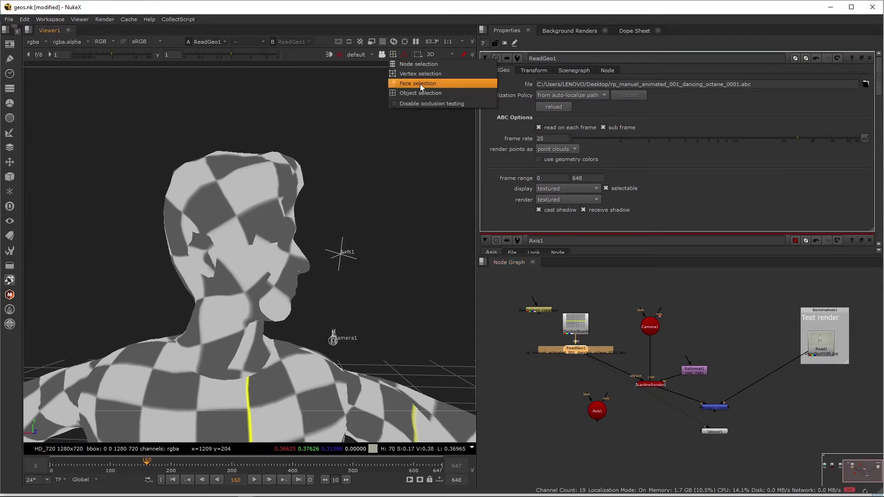
left_click(428, 74)
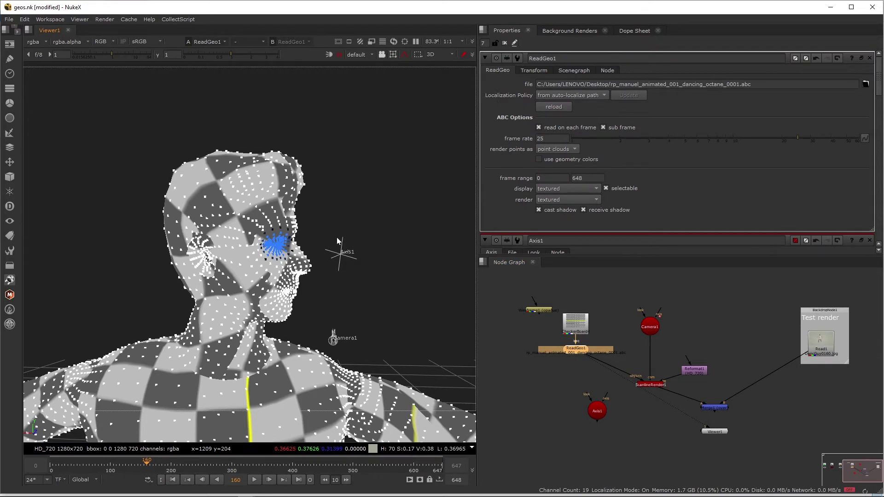
left_click_drag(308, 260, 182, 267, "ctrl")
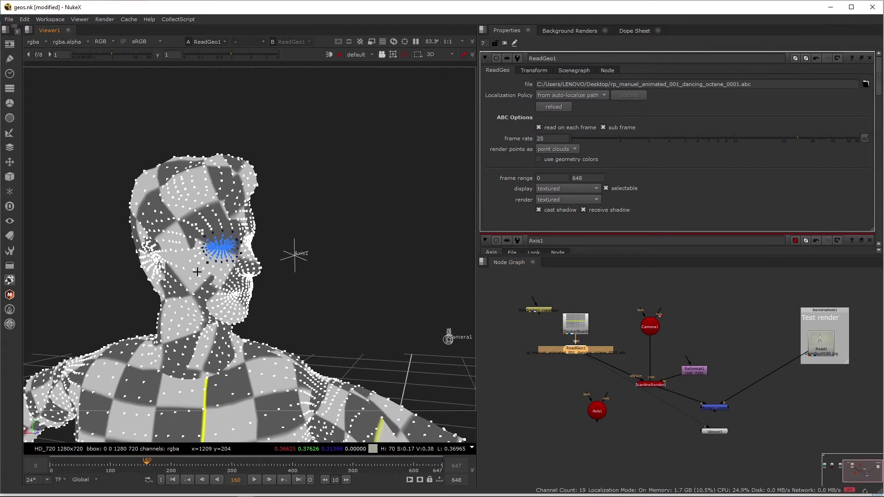
Snap Axis1 to the selected eye vertices with Match position, orientation - ANIMATED, starting the frame range at 200.
double_click(600, 412)
left_click(551, 104)
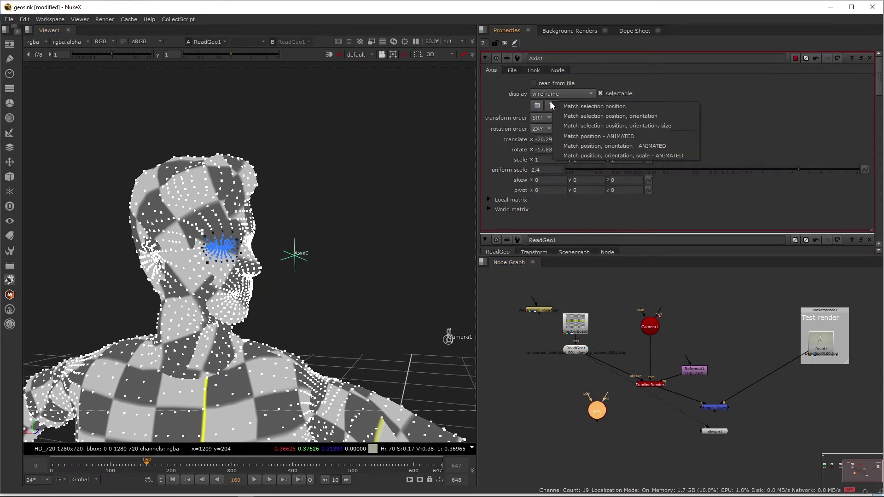
left_click(644, 147)
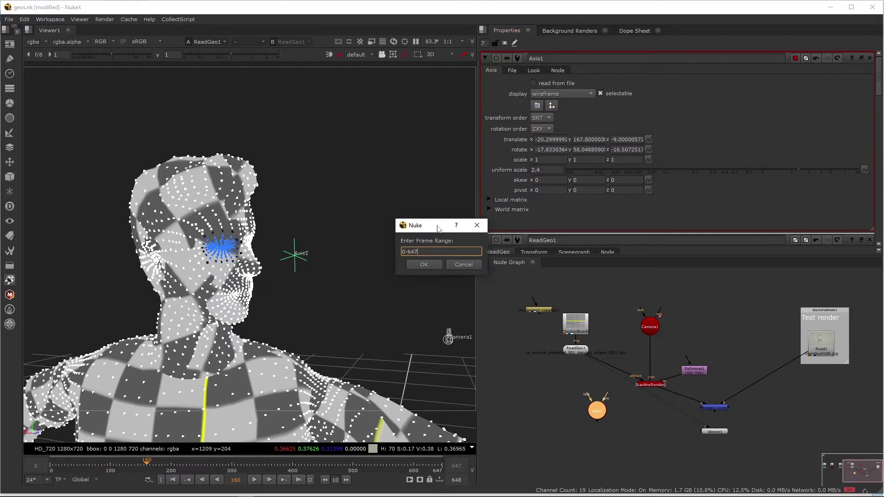
left_click_drag(408, 252, 391, 260)
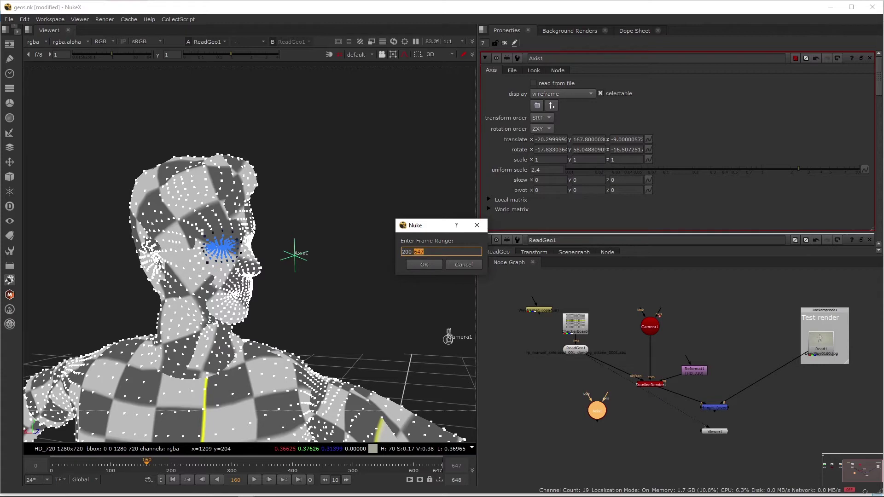
left_click(424, 265)
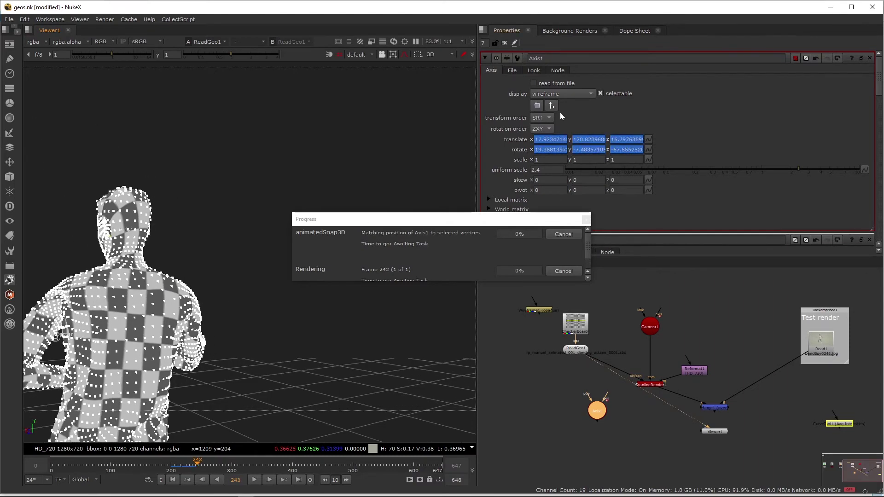
Look over the animated match options of Axis1, and switch to Chrome to view the animatedSnap3D page on Nukepedia.
left_click(552, 106)
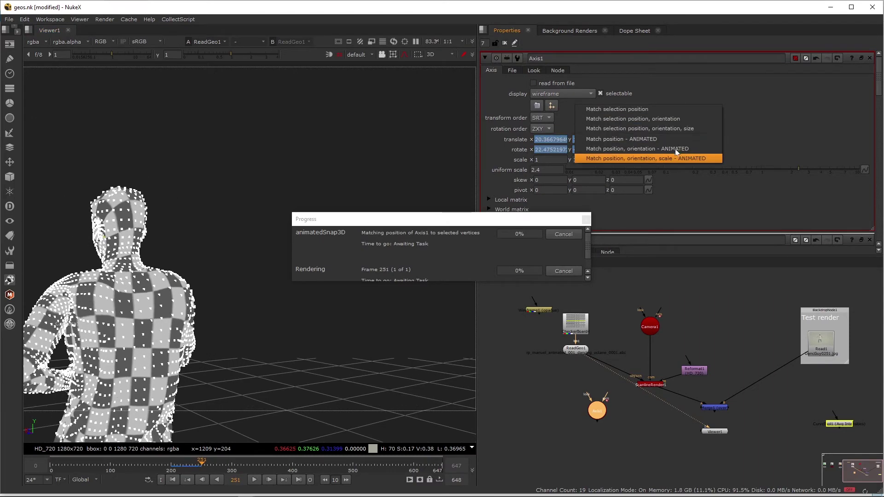
key("alt+Tab")
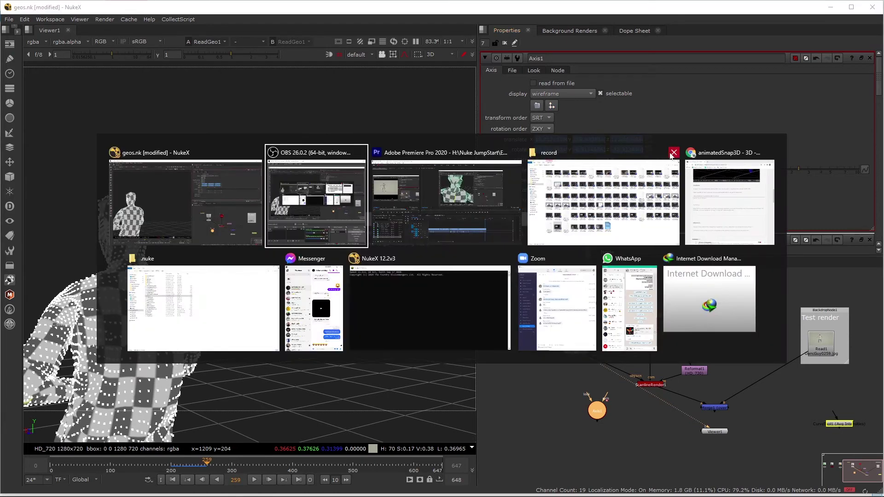
key("alt+Tab")
key("alt+Tab")
key("alt+Tab")
scroll(594, 245, "up", 10)
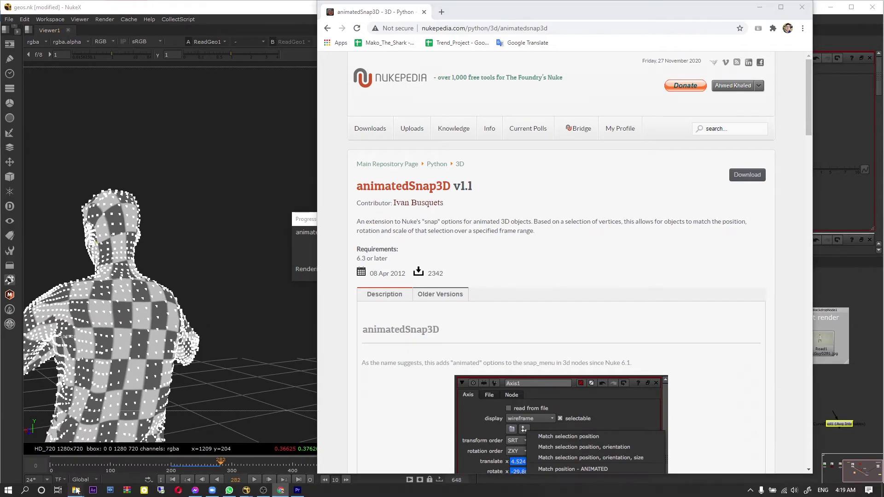
Switch to File Explorer, find the animatedSnap3D folder in .nuke, and highlight the "import animatedSnap3D" line in menu.py.
mouse_move(76, 490)
left_click(119, 463)
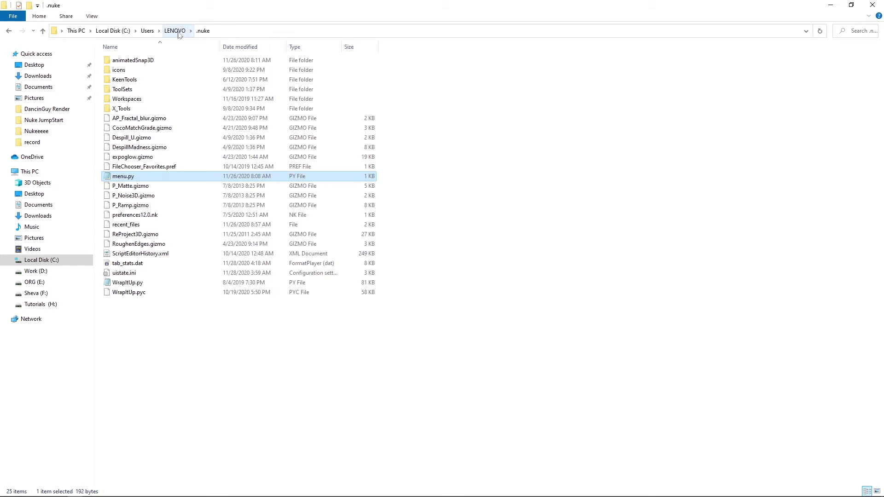
left_click(130, 63)
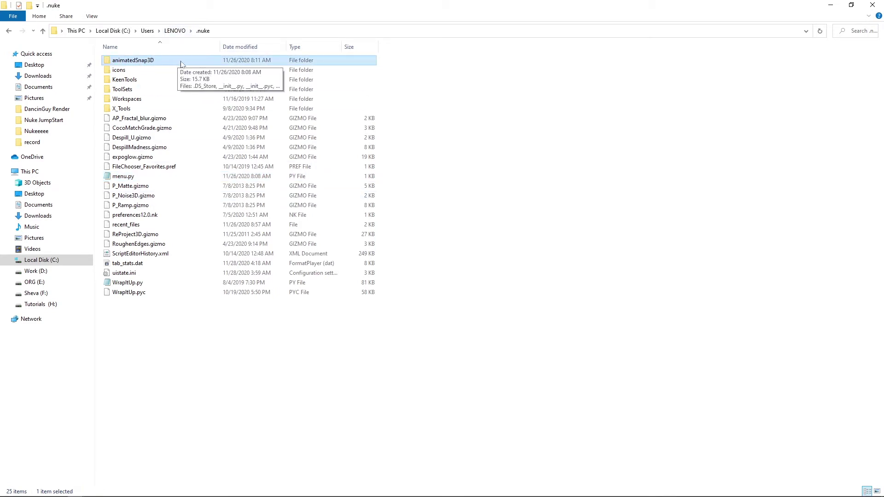
left_click(132, 178)
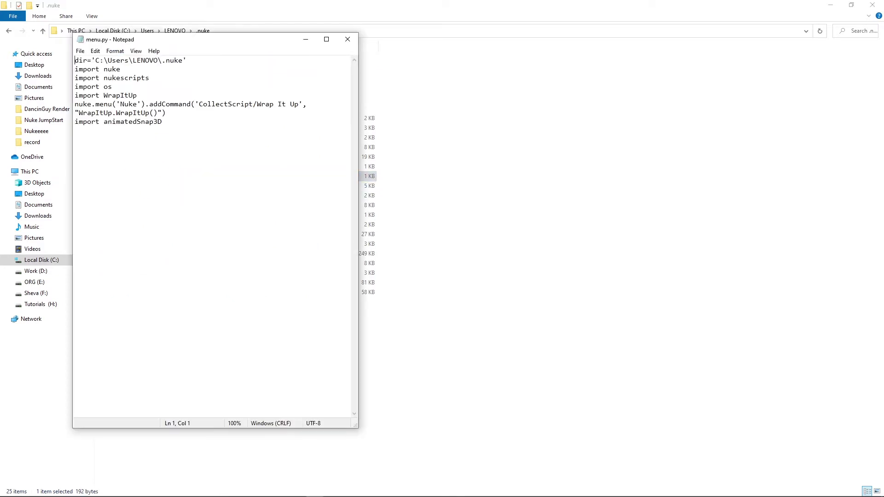
key("ctrl+shift+Left")
key("ctrl+shift+Left")
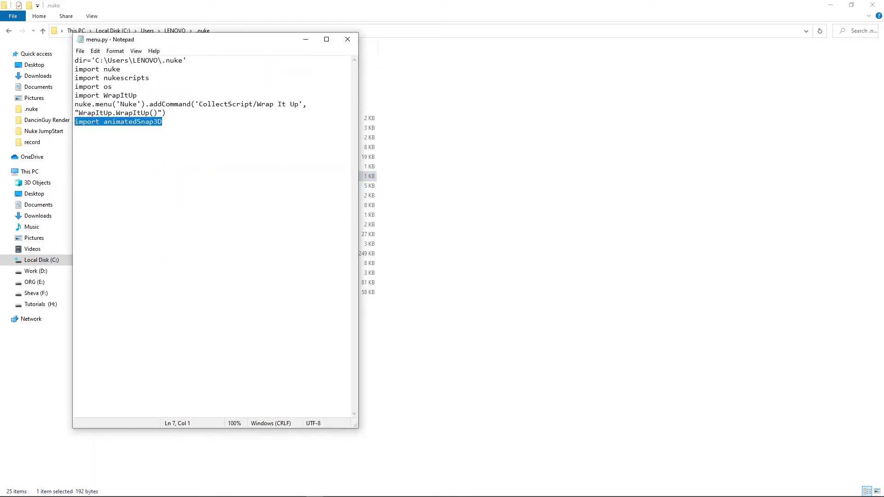
Switch back to Chrome and read the installation instructions on the animatedSnap3D page.
key("alt+Tab")
key("Tab")
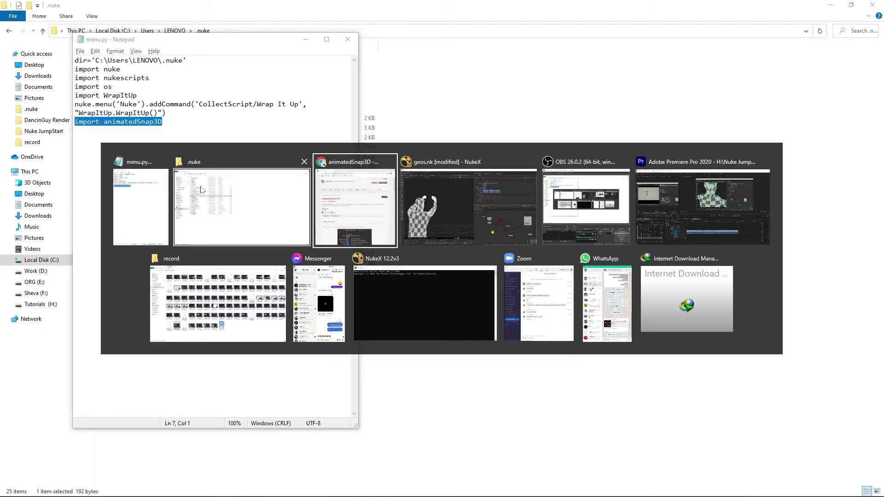
scroll(496, 279, "down", 8)
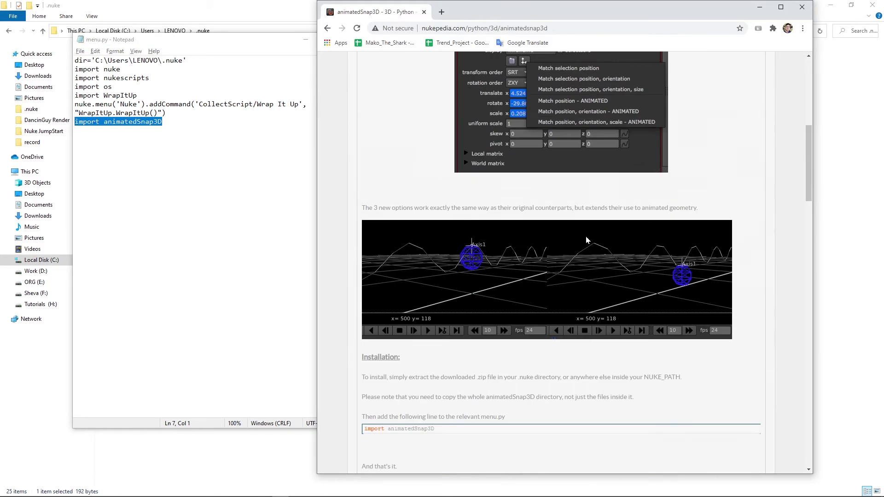
Switch back to NukeX and limit the timeline to frames 203 through 394 with in and out points.
key("alt+Tab")
key("Tab")
key("Tab")
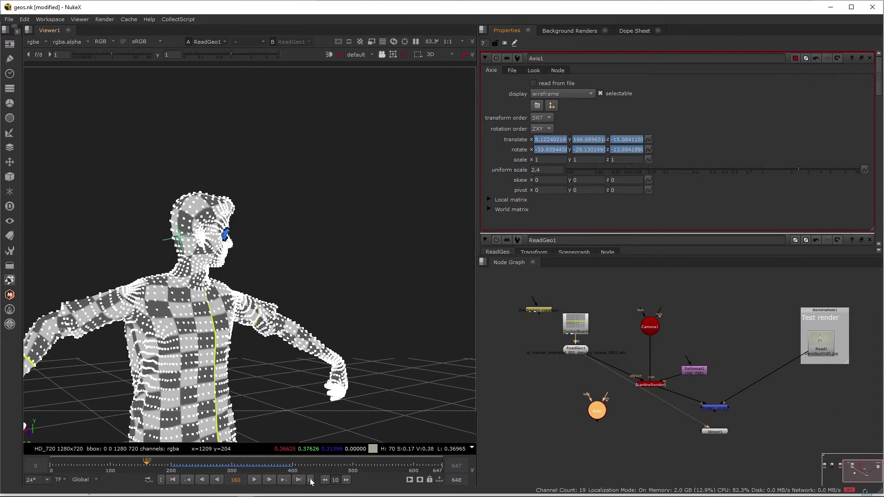
left_click(289, 470)
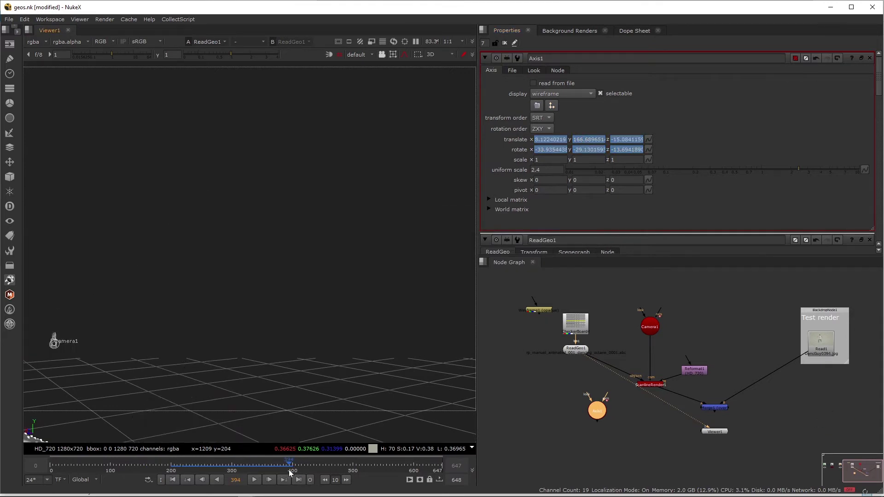
left_click(310, 481)
left_click(176, 467)
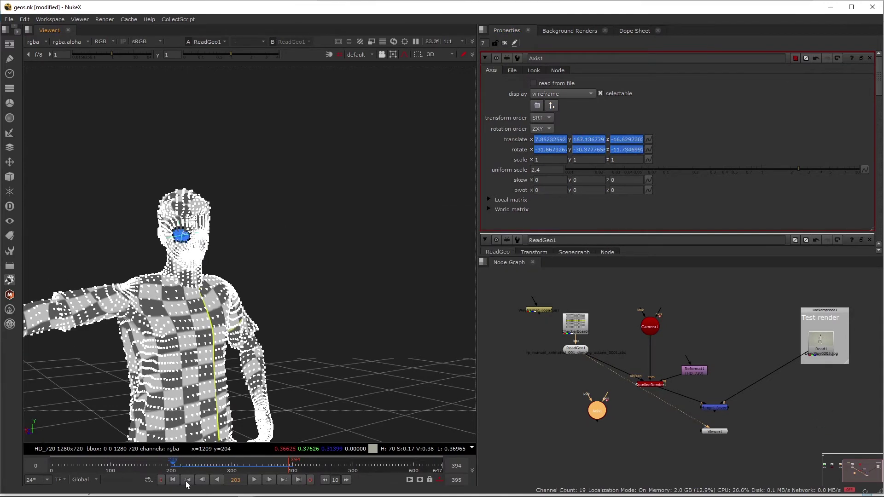
left_click(162, 480)
View the Merge1 composite and examine the dancer's upper body over the test render.
scroll(233, 299, "down", 4)
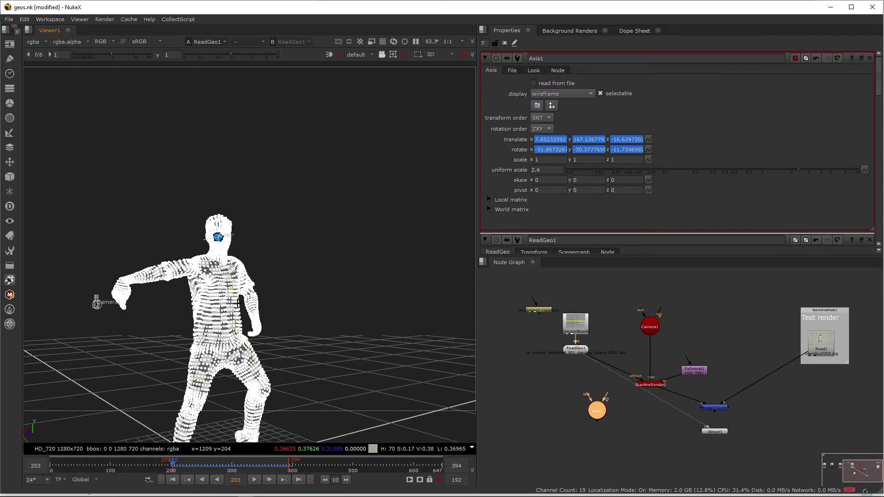
scroll(608, 408, "down", 1)
scroll(608, 409, "down", 1)
left_click(688, 408)
key("1")
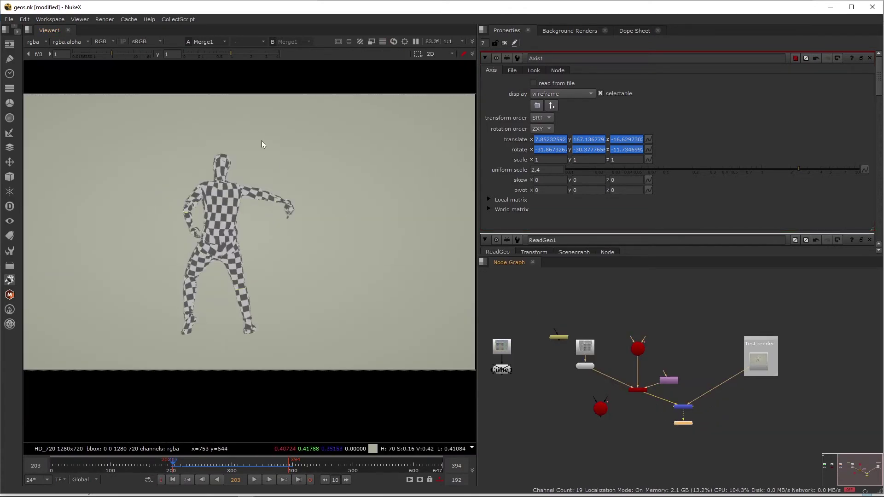
scroll(226, 177, "up", 4)
scroll(227, 176, "up", 2)
middle_click_drag(588, 406, 625, 363)
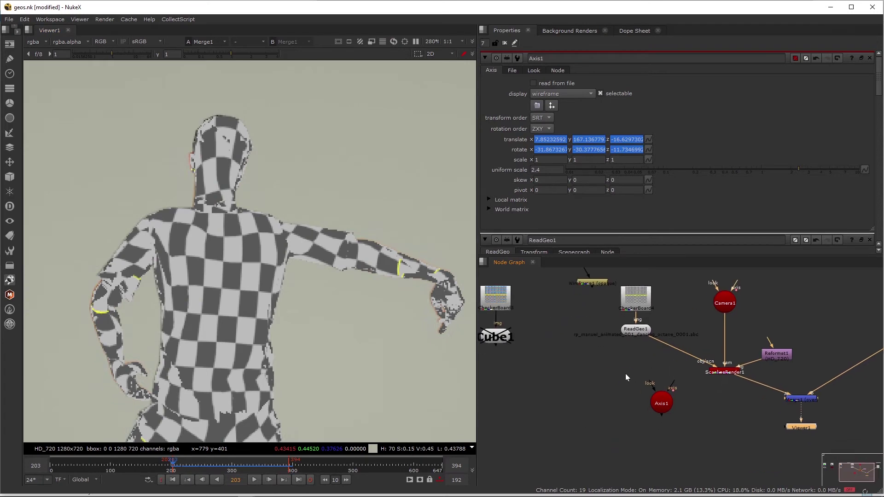
Move Axis1 below ReadGeo1, add an unconnected Sphere node beside it, and view the sphere in the 3D scene.
left_click_drag(654, 398, 595, 377)
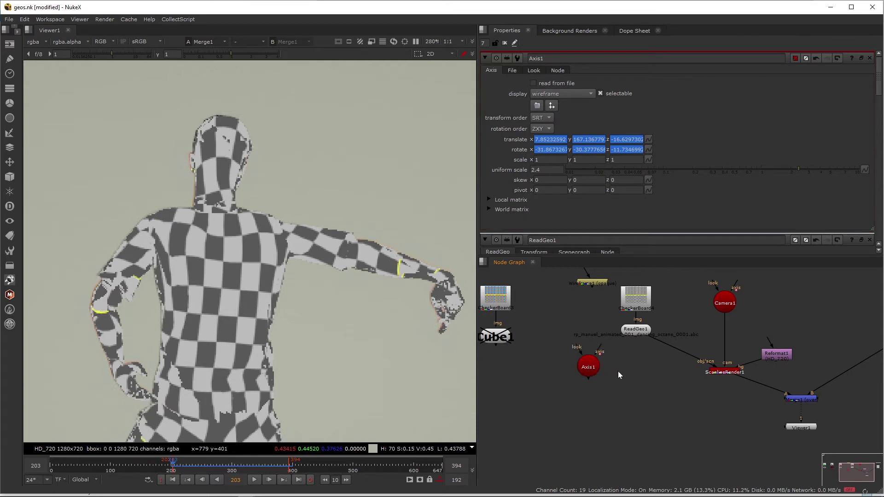
key("Tab")
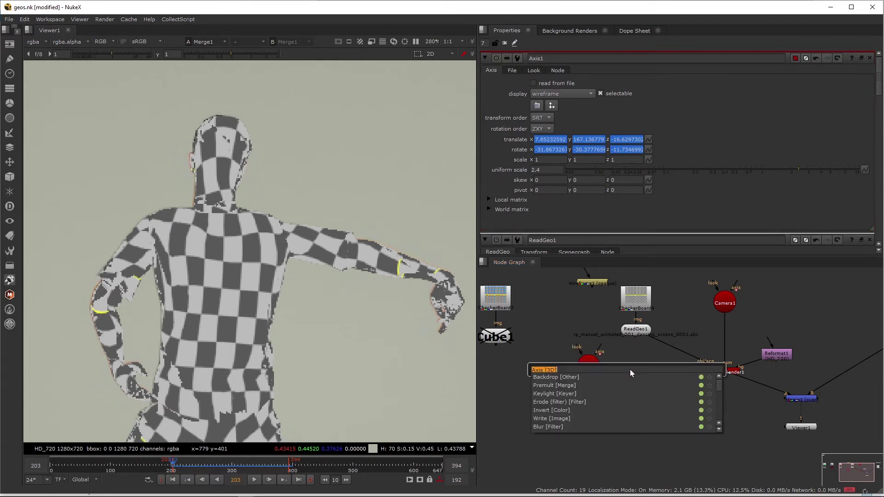
type("sphe")
key("Return")
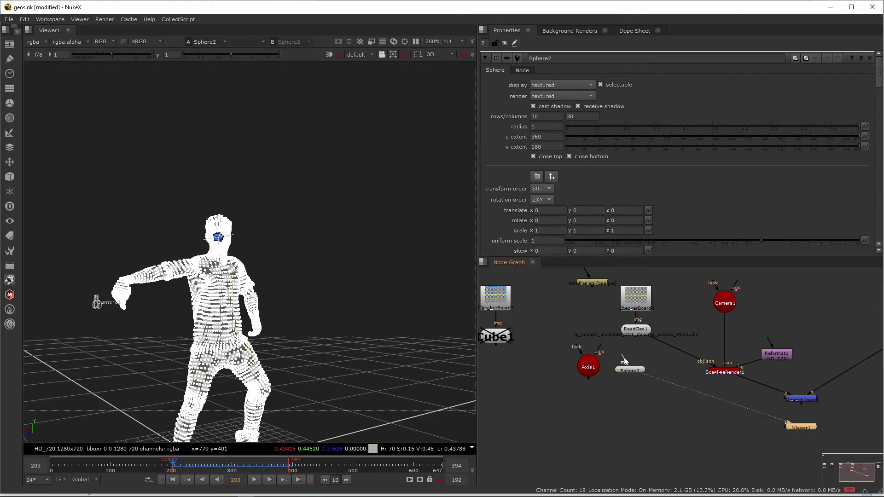
scroll(136, 392, "up", 3)
middle_click_drag(248, 431, 262, 328)
scroll(260, 377, "down", 1)
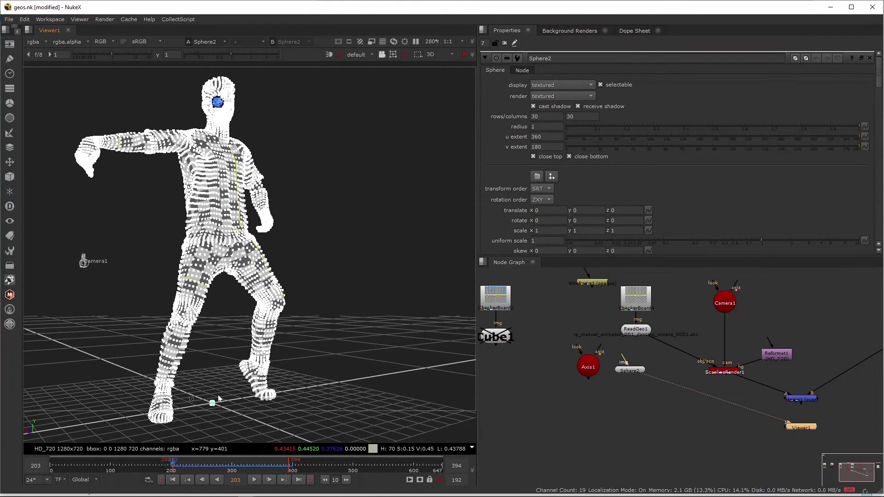
Open Axis1's properties and link Sphere2's translate and rotate values to those of Axis1.
scroll(589, 396, "up", 2)
double_click(581, 383)
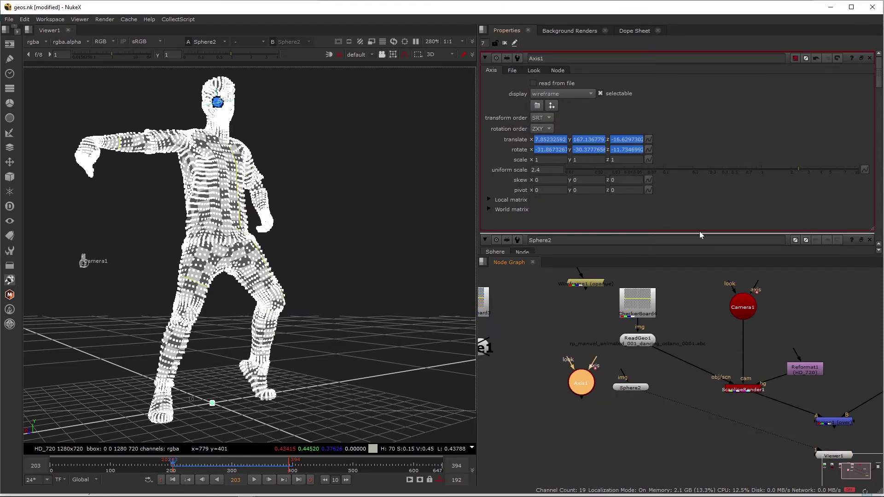
scroll(645, 166, "down", 3)
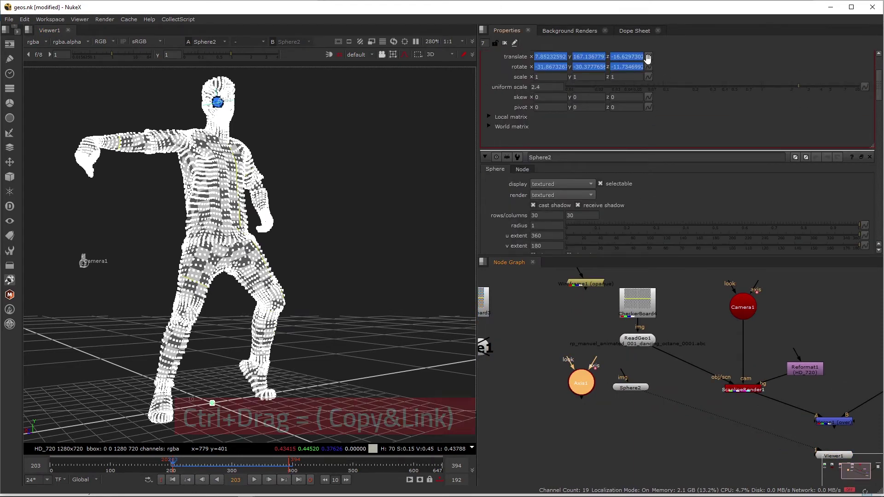
scroll(640, 161, "down", 2)
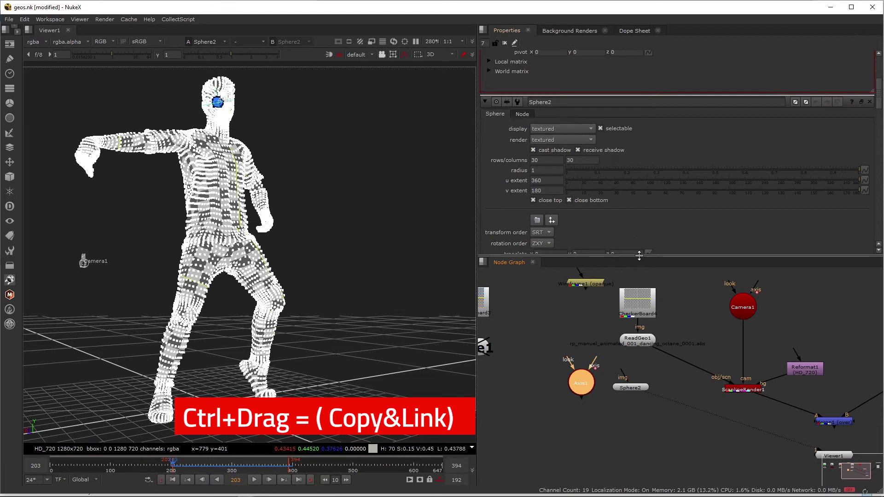
left_click_drag(638, 257, 644, 376)
scroll(662, 248, "up", 3)
scroll(656, 195, "down", 1)
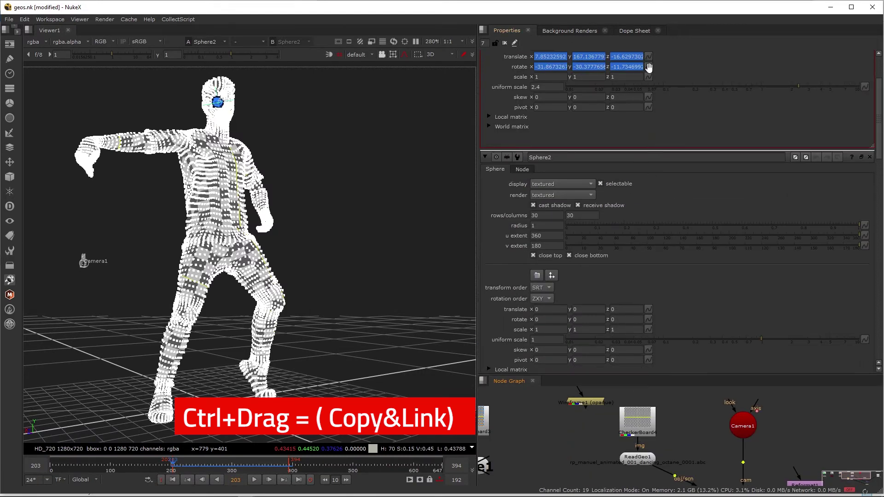
left_click_drag(650, 311, 648, 320, "ctrl")
Set Sphere2's uniform scale to 6 to enlarge the sphere at the dancer's eye.
scroll(224, 95, "up", 5)
middle_click_drag(224, 96, 189, 279)
scroll(189, 279, "up", 3)
scroll(189, 280, "down", 2)
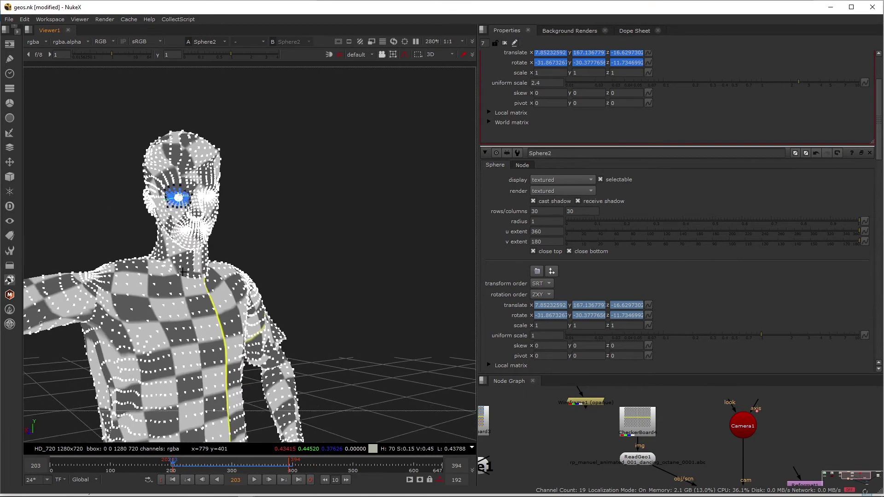
scroll(623, 467, "down", 4)
scroll(615, 473, "up", 1)
middle_click_drag(618, 463, 626, 385)
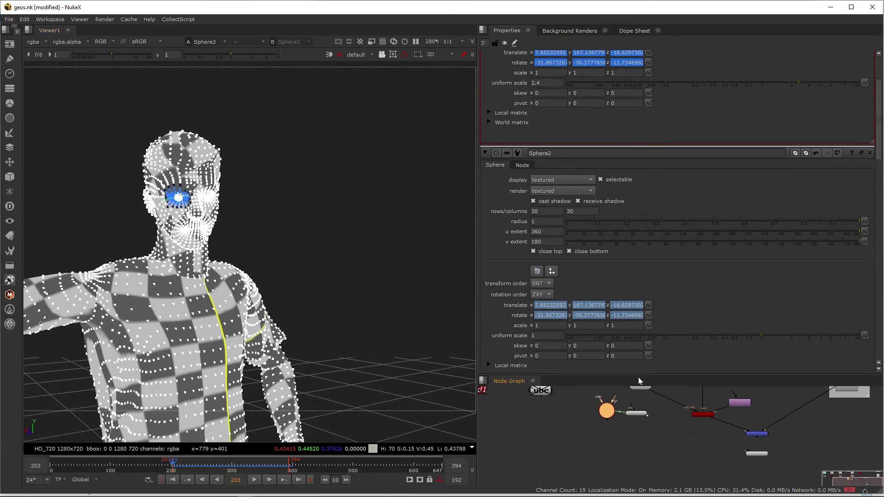
left_click_drag(640, 376, 634, 176)
scroll(623, 286, "up", 3)
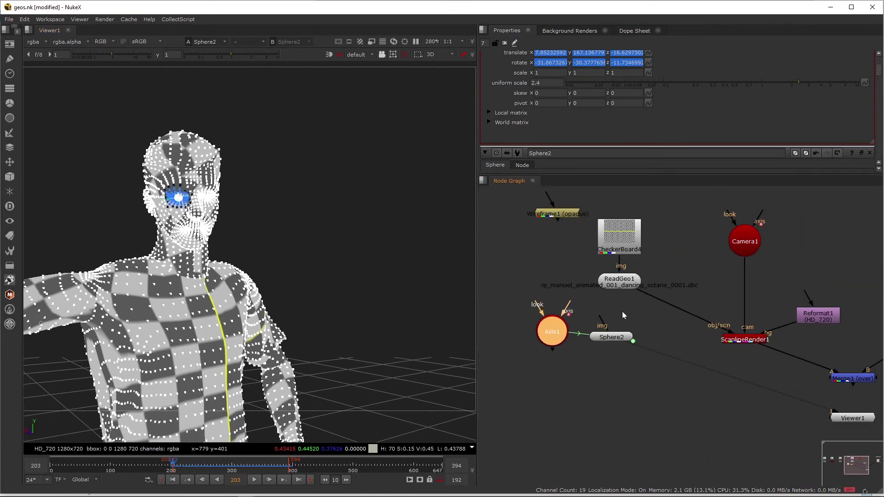
left_click(615, 338)
scroll(616, 132, "down", 3)
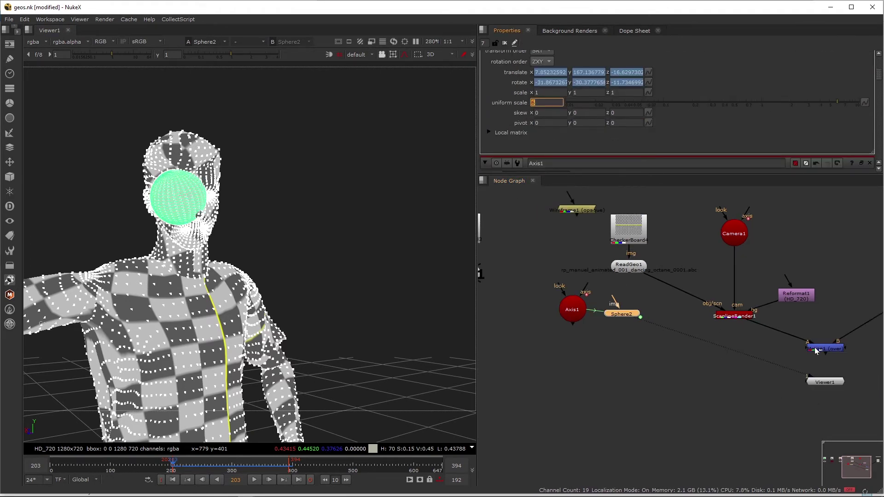
View Merge1, feed Sphere2 into ScanlineRender1's obj/scn input instead of ReadGeo1, and connect Sphere2's img input to CheckerBoard4.
left_click(817, 349)
key("1")
middle_click_drag(648, 354, 604, 404)
scroll(608, 394, "down", 1)
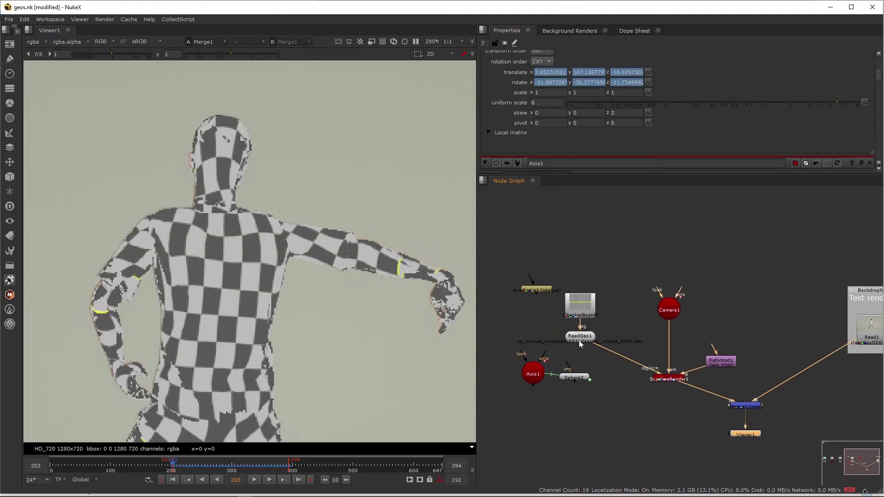
left_click_drag(579, 341, 596, 386)
scroll(588, 371, "up", 3)
scroll(592, 357, "down", 3)
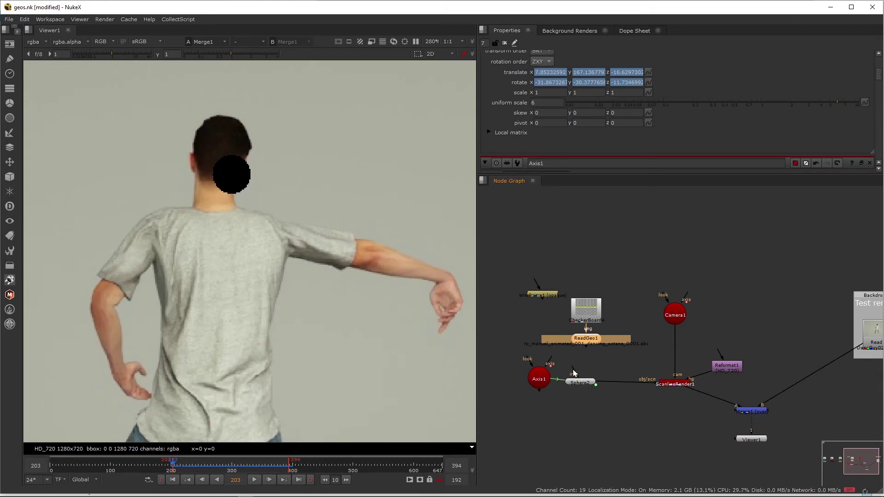
left_click_drag(601, 302, 597, 304)
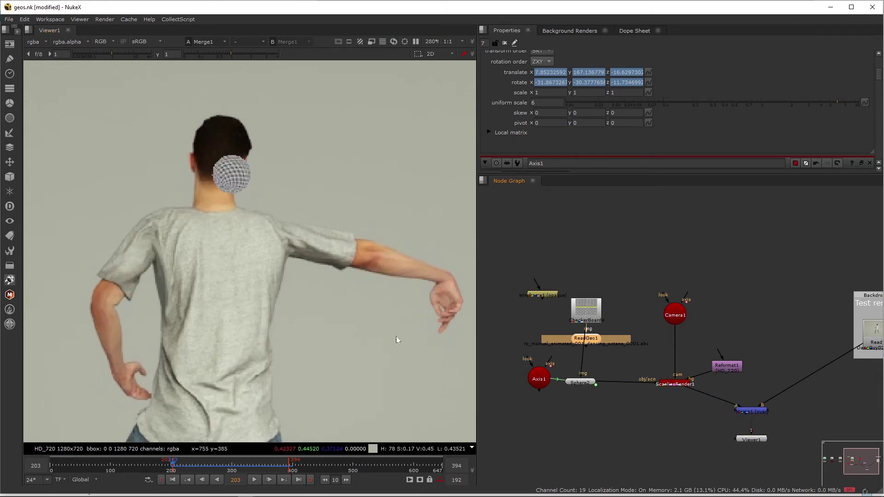
Scrub and play the composite to examine how the checkered sphere follows the dancer's head.
left_click_drag(169, 471, 226, 469)
scroll(277, 286, "down", 2)
middle_click_drag(260, 276, 202, 273)
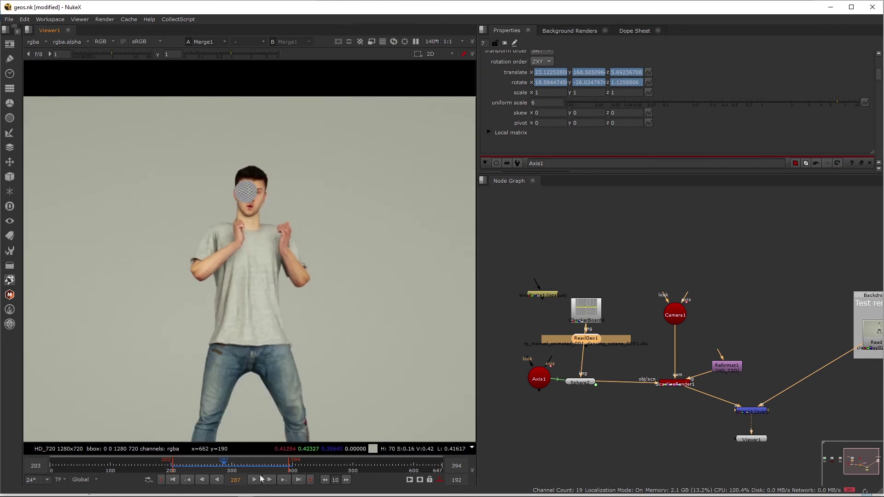
left_click(245, 464)
left_click_drag(245, 466, 217, 473)
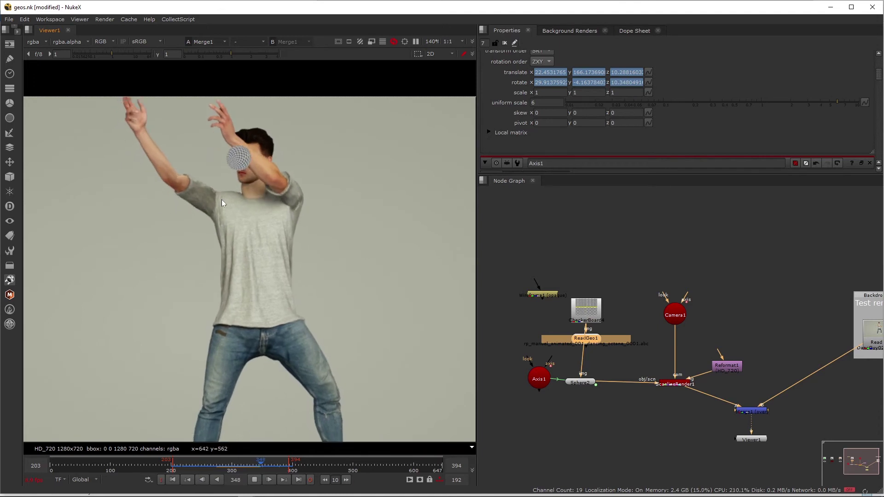
left_click(258, 480)
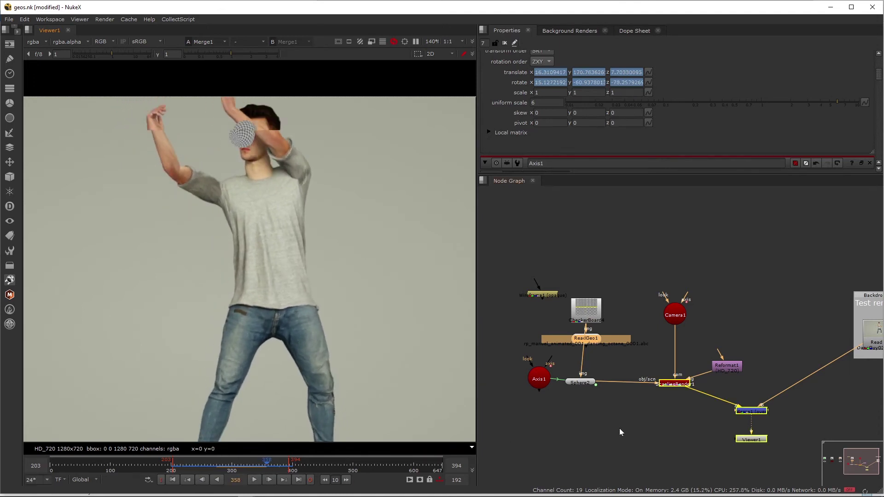
Add an unconnected Reconcile3D node and place it below Sphere2.
scroll(642, 401, "down", 3)
middle_click_drag(640, 399, 568, 417)
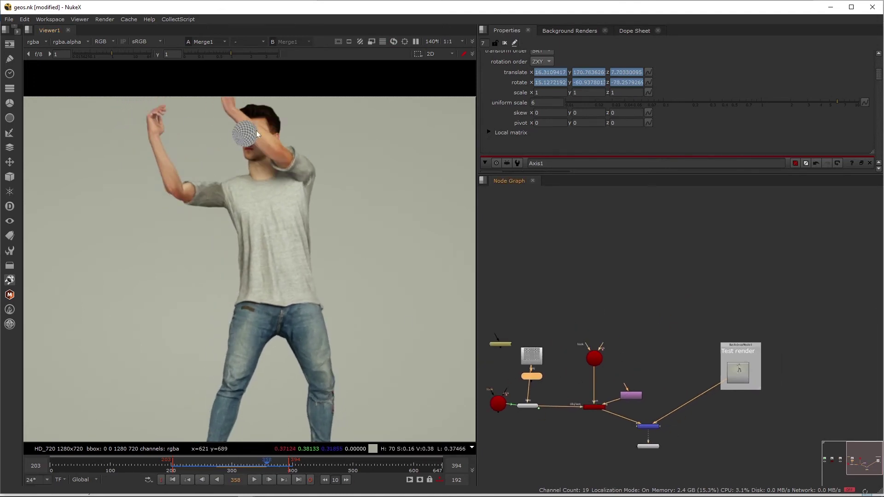
left_click(613, 445)
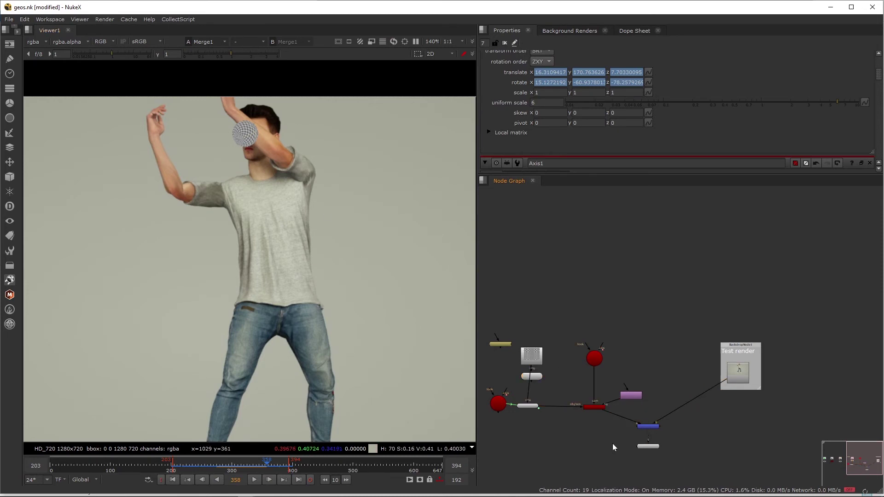
key("Tab")
type("recon")
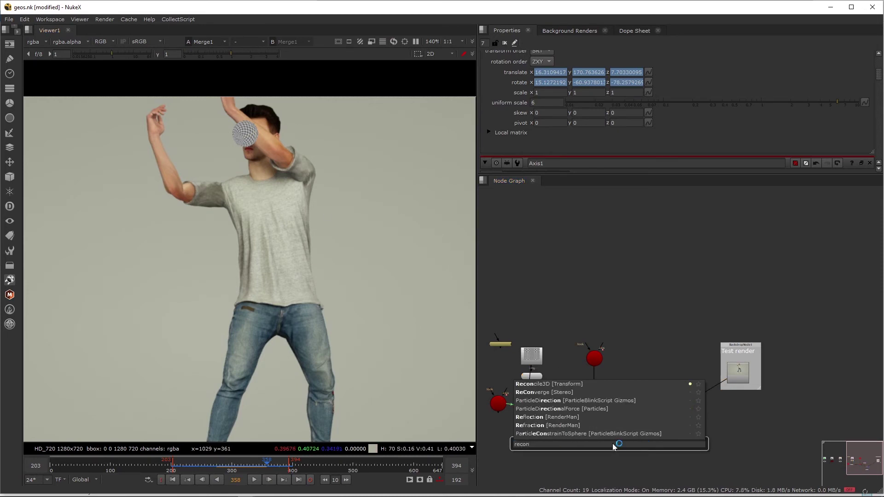
key("Down")
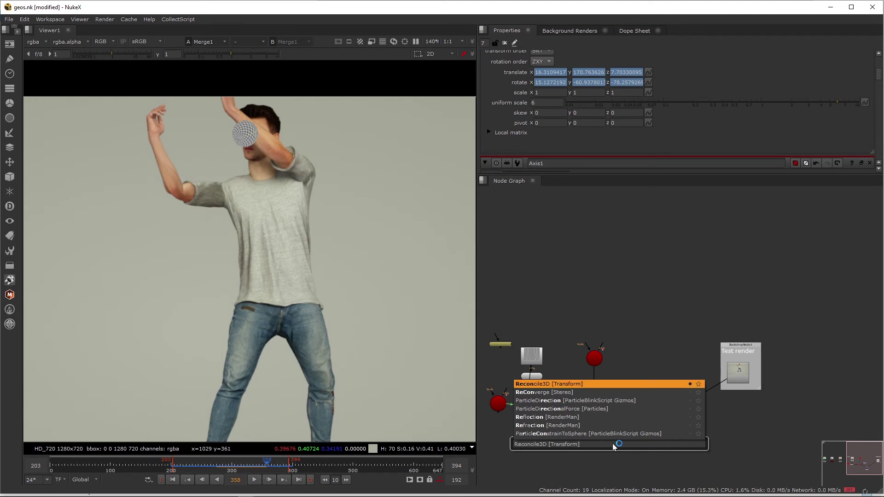
key("Return")
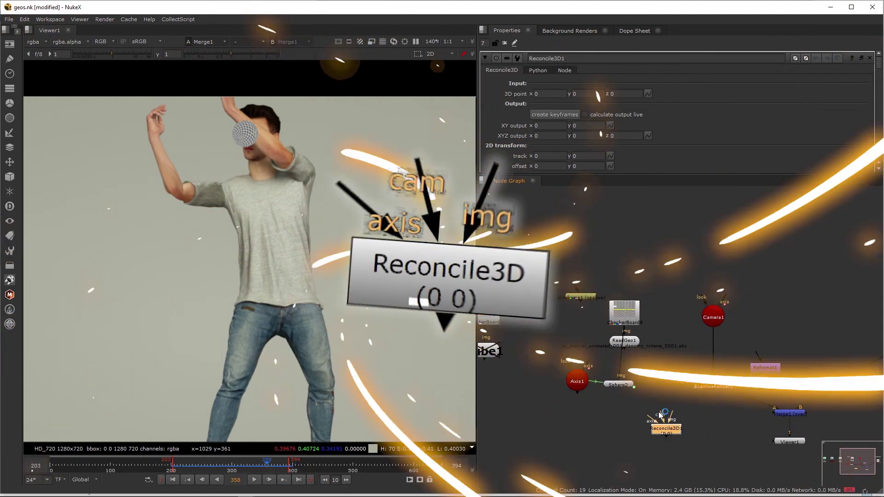
scroll(659, 411, "up", 2)
middle_click_drag(646, 435, 629, 446)
left_click_drag(644, 447, 623, 450)
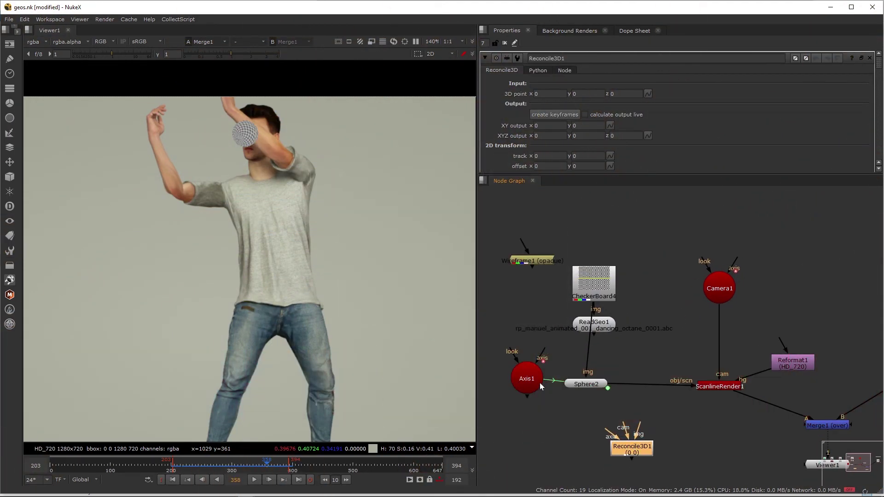
Connect Reconcile3D1's axis input to Axis1, its cam input to Camera1, and its img input to a copy of Reformat1.
left_click_drag(526, 378, 524, 380)
left_click_drag(570, 407, 524, 380)
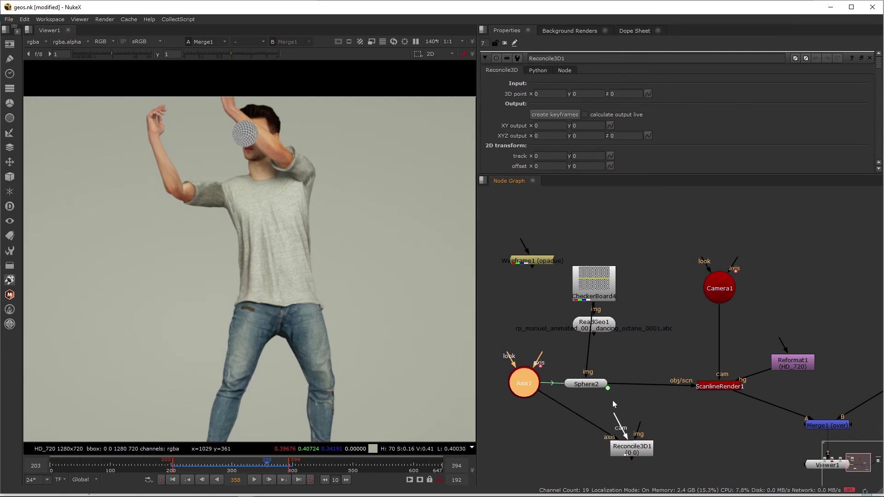
left_click_drag(613, 404, 711, 294)
left_click(779, 365)
key("ctrl+c")
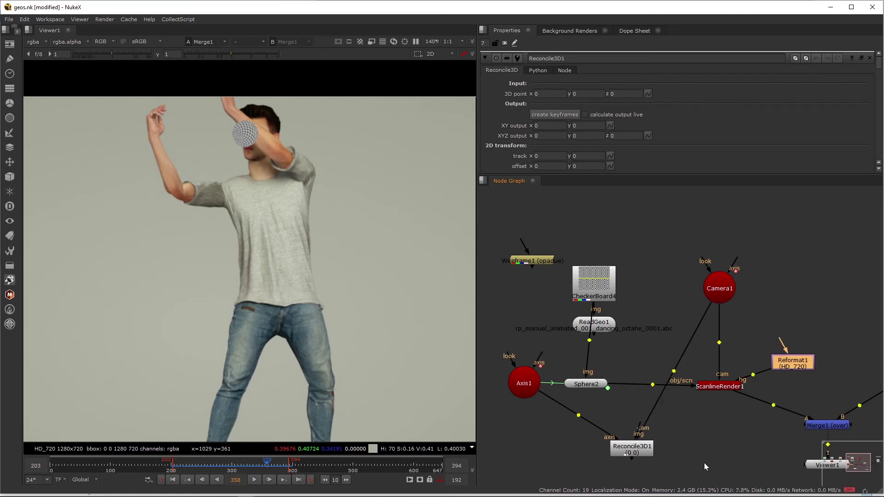
key("ctrl+v")
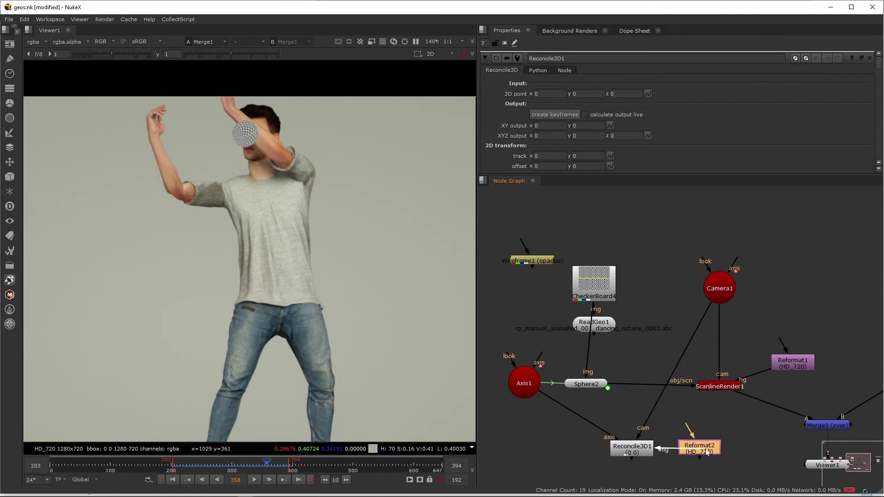
scroll(704, 453, "down", 2)
left_click(658, 450)
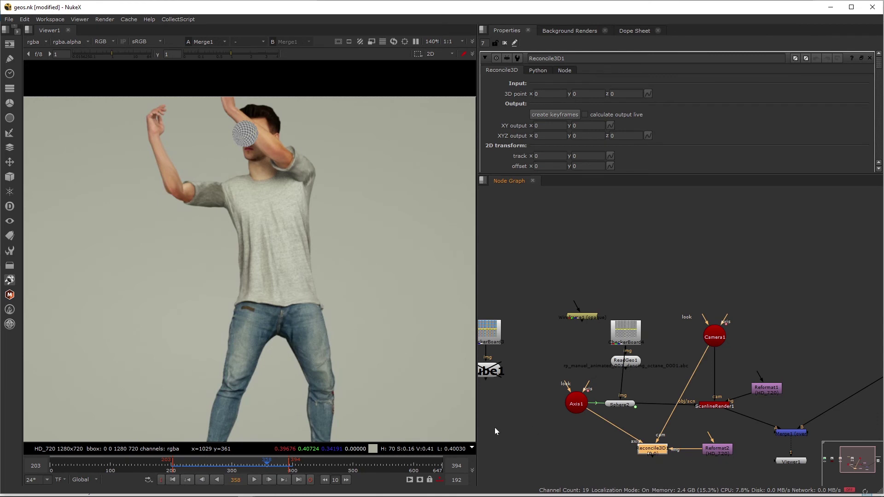
Create keyframes for Reconcile3D1's output using the custom frame range.
key("Tab")
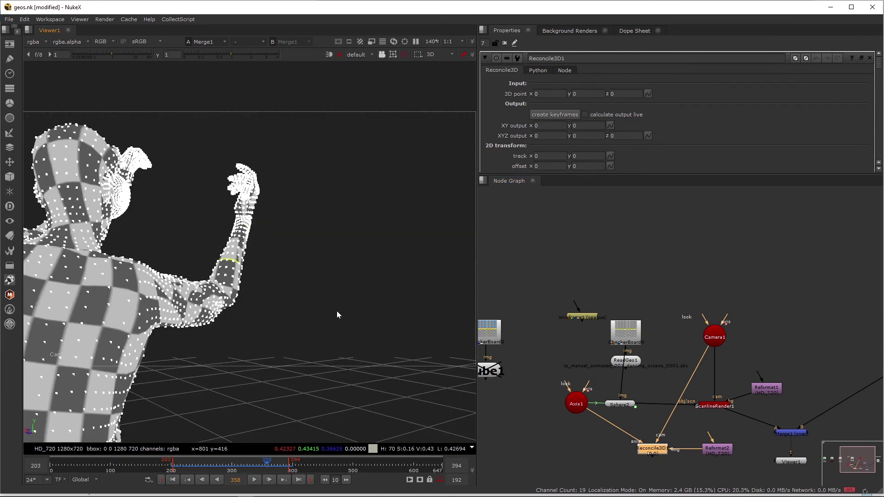
left_click(545, 114)
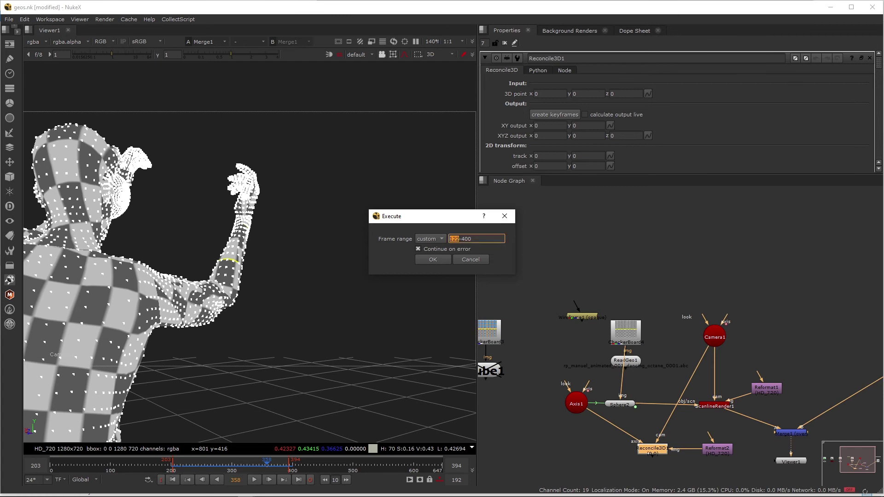
left_click(433, 260)
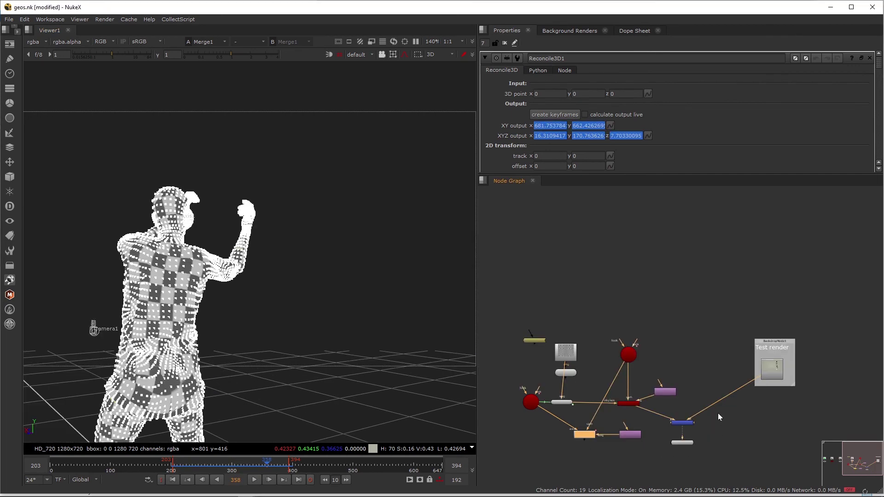
View the Read1 test render and select Reconcile3D1 to examine its 2D output path over the footage.
left_click(780, 361)
key("1")
left_click(515, 452)
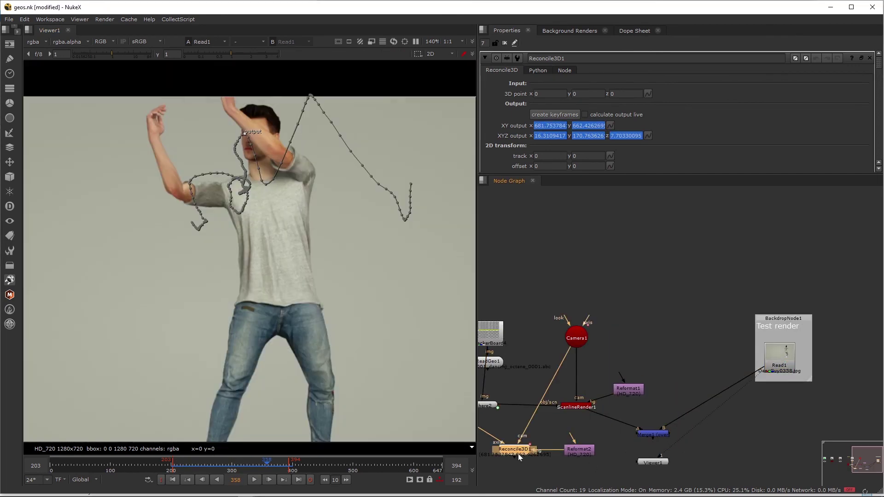
middle_click_drag(518, 454, 567, 404)
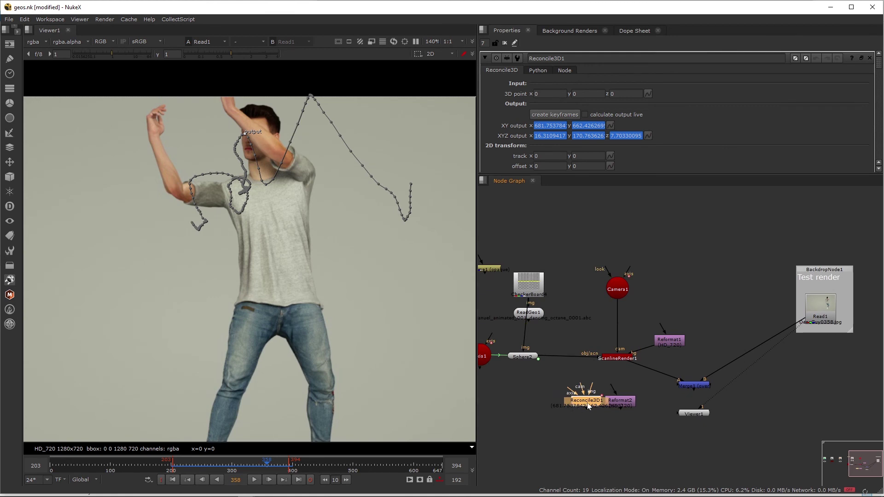
Extract Reconcile3D1 from its connections, delete Reformat2, and place the node beside the Test render backdrop.
key("ctrl+shift+x")
left_click_drag(567, 403, 801, 408)
left_click(617, 403)
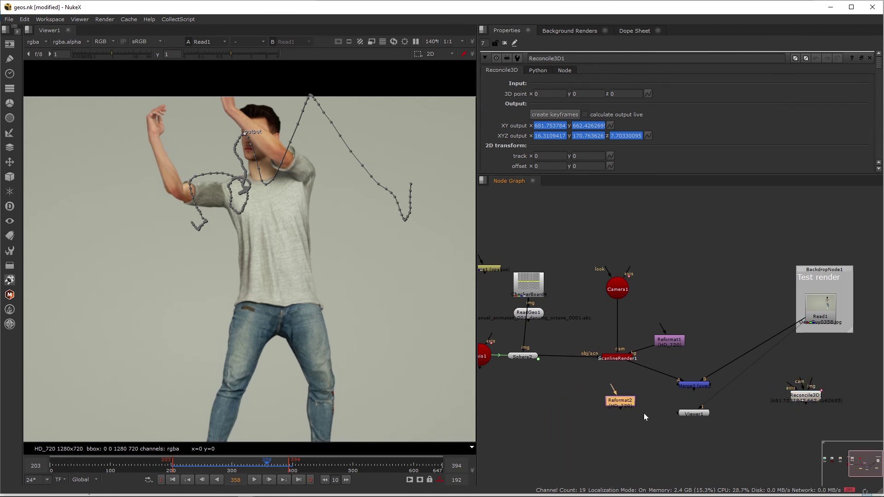
key("Delete")
scroll(620, 417, "down", 2)
middle_click_drag(769, 381, 579, 387)
left_click_drag(565, 406, 621, 372)
scroll(621, 376, "up", 3)
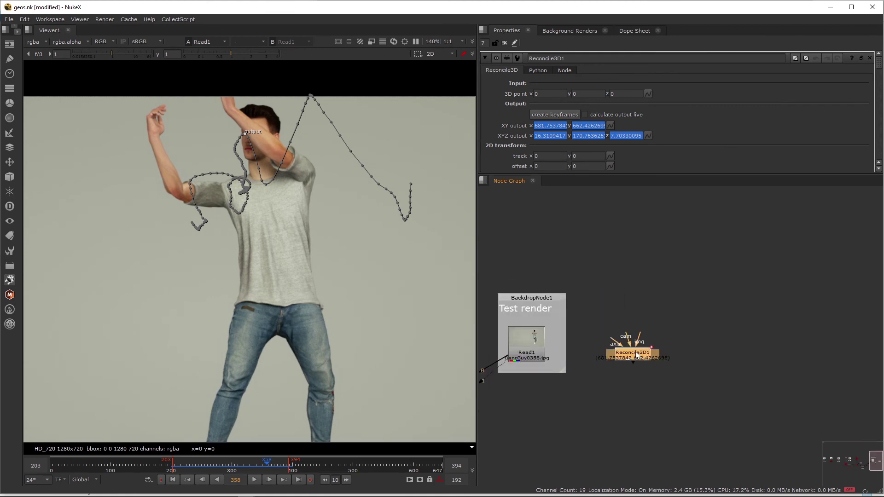
middle_click_drag(637, 355, 769, 388)
left_click_drag(767, 370, 783, 367)
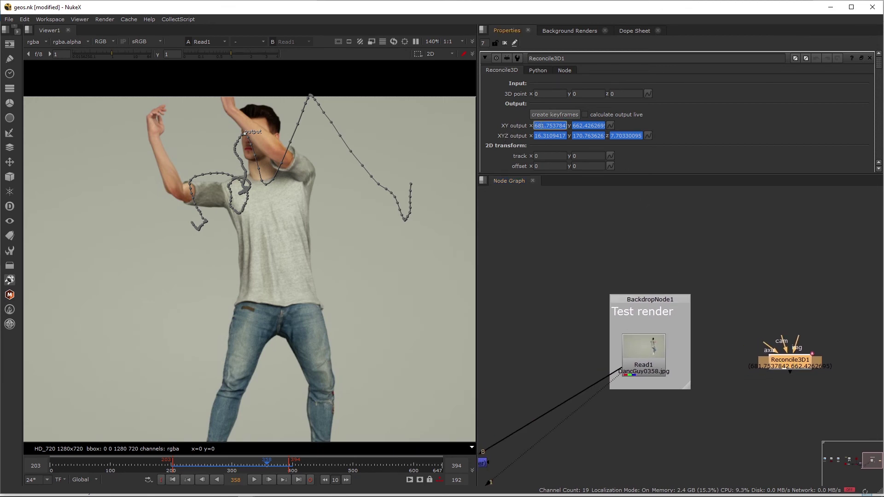
Copy Reconcile3D1's XY output through its animation options.
left_click_drag(585, 125, 577, 126)
left_click(611, 125)
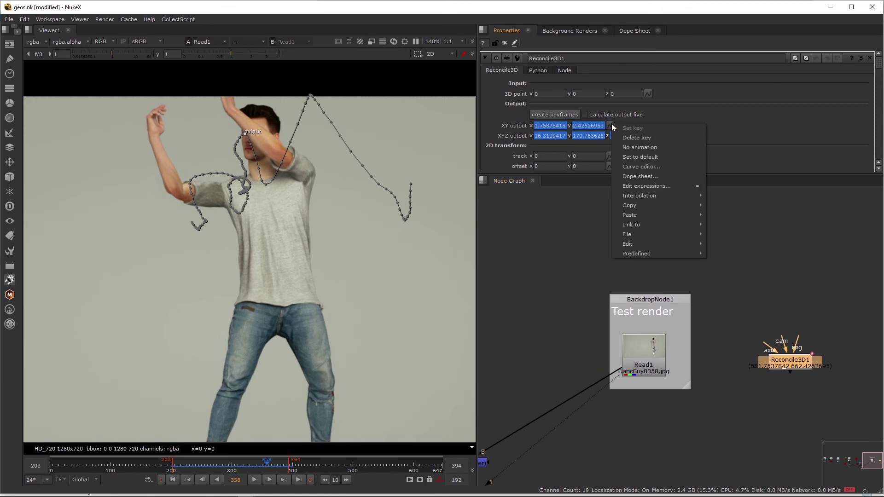
mouse_move(675, 203)
left_click(746, 206)
Add an unconnected Tracker node between the Test render backdrop and Reconcile3D1.
key("Tab")
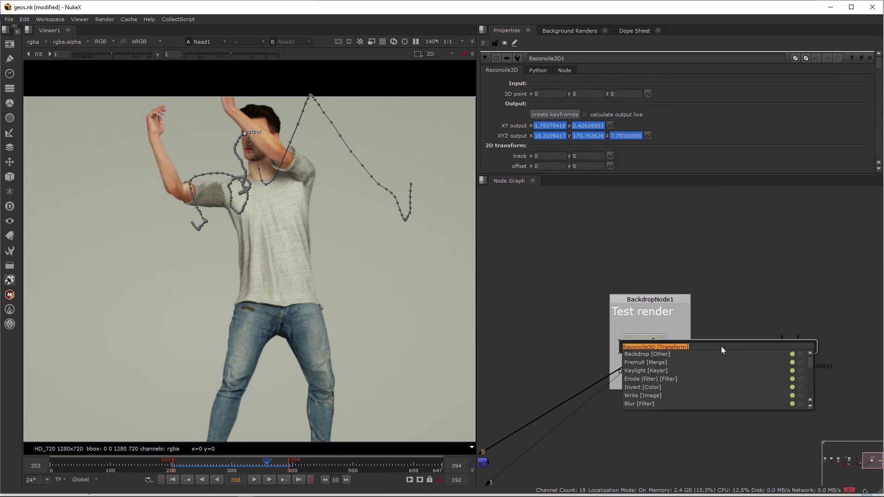
type("trac")
key("Return")
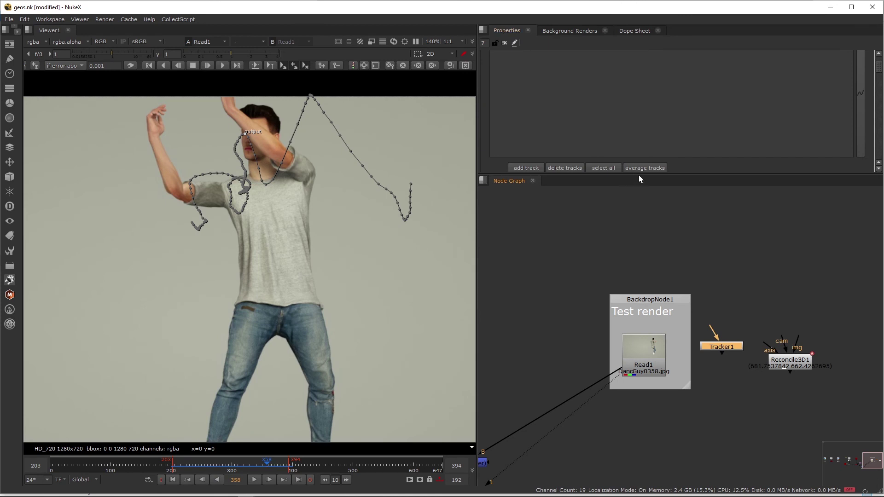
Add a track to Tracker1 and paste the copied Reconcile3D1 XY output into it as absolute values.
left_click(536, 166)
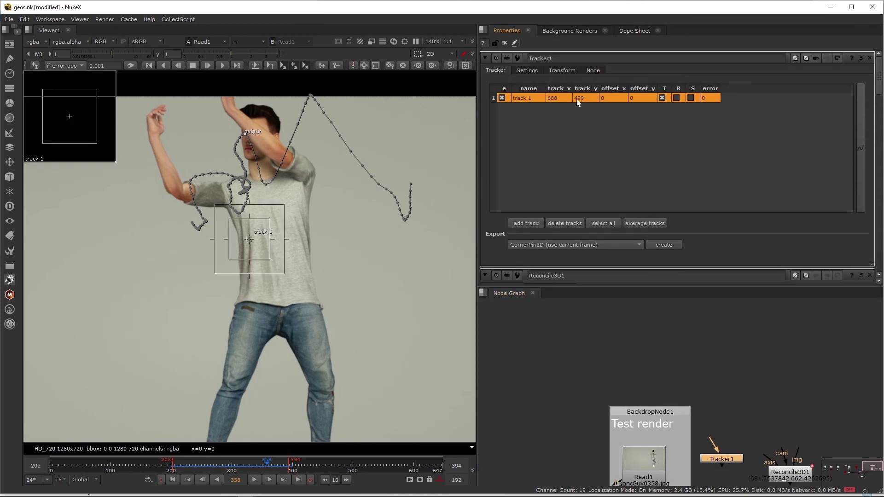
right_click(521, 97)
mouse_move(574, 198)
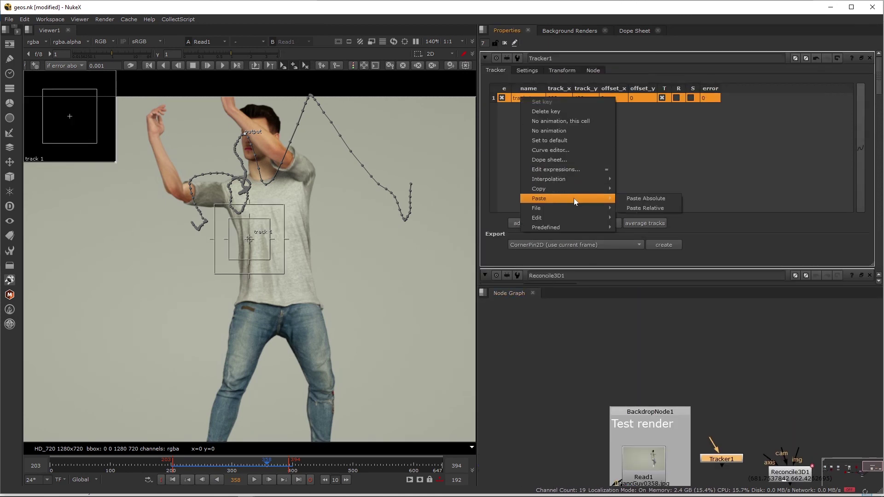
left_click(650, 197)
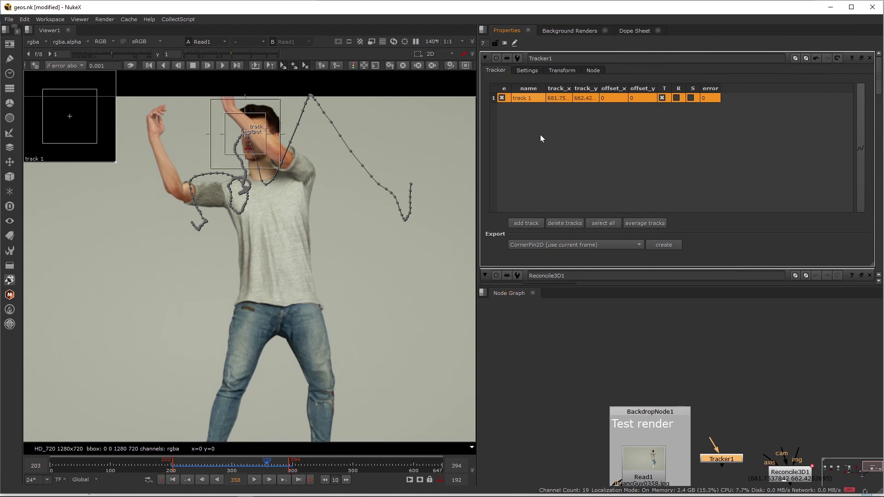
Open the Read1 render's properties and scrub back to frame 304 to check the pasted track against the dancer's eye.
scroll(731, 422, "down", 3)
scroll(730, 408, "up", 3)
double_click(674, 414)
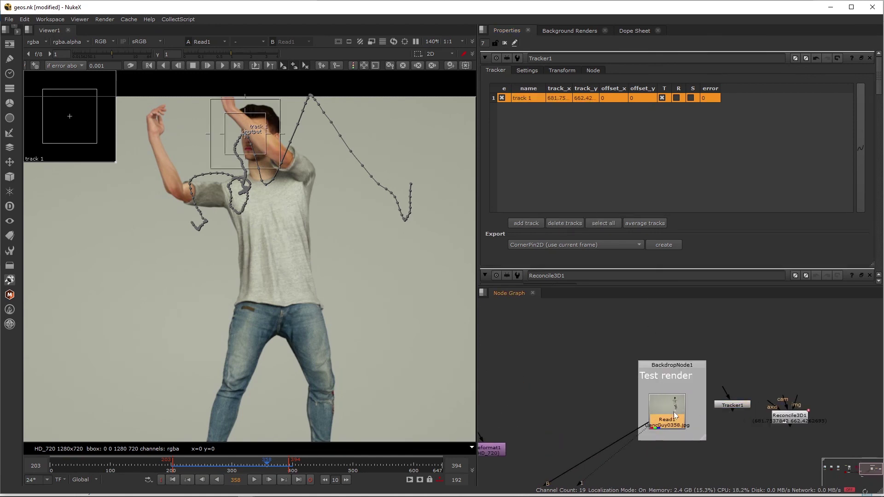
left_click_drag(268, 469, 234, 465)
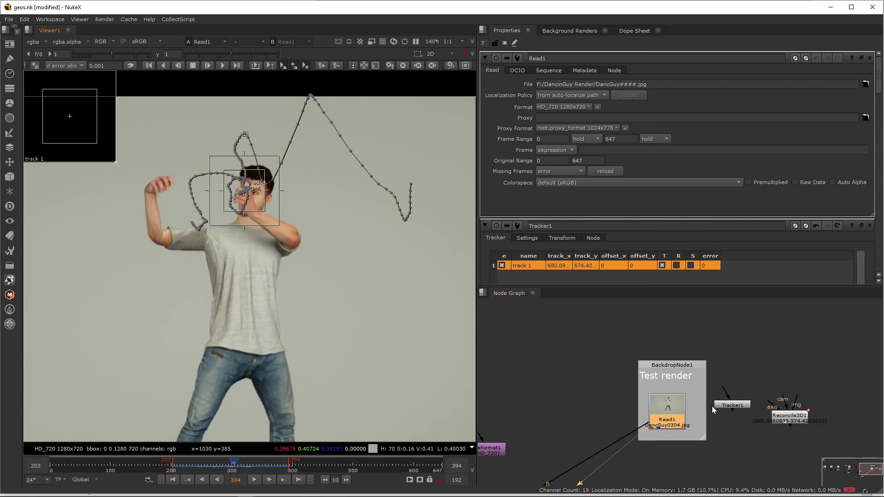
scroll(249, 272, "down", 2)
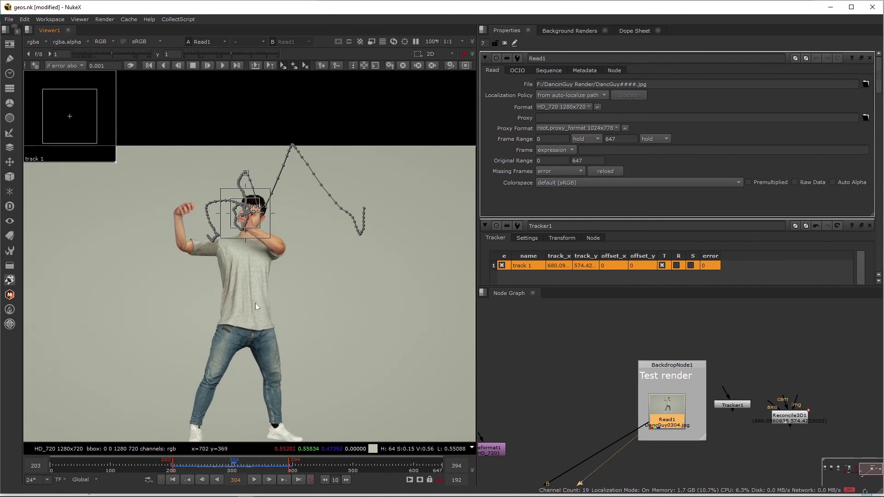
scroll(261, 235, "up", 2)
scroll(264, 236, "down", 4)
scroll(265, 237, "up", 2)
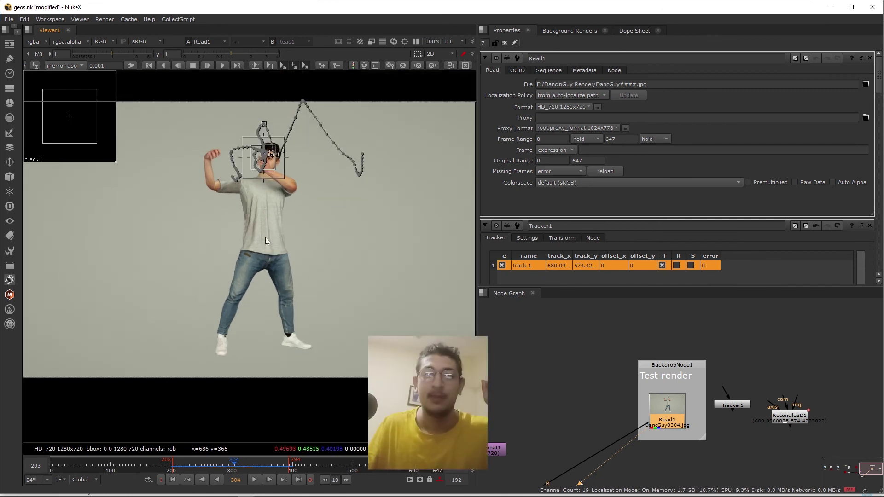
middle_click_drag(266, 237, 256, 267)
scroll(256, 256, "up", 2)
scroll(256, 260, "down", 2)
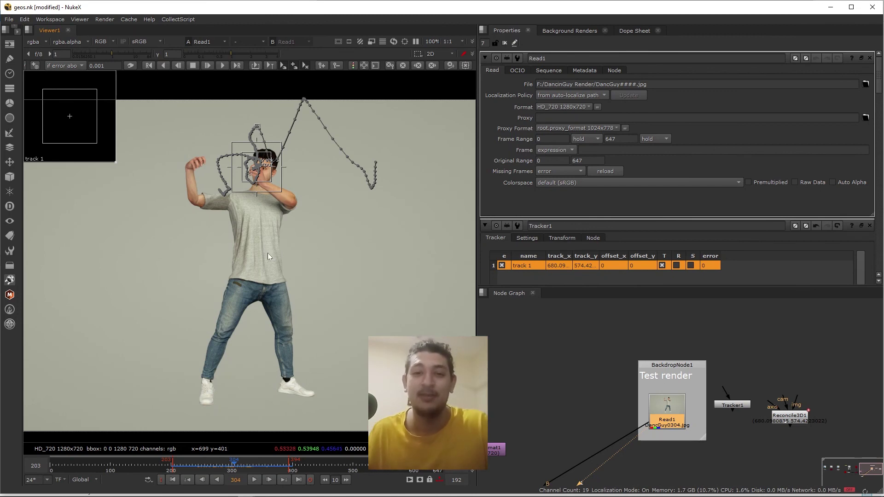
left_click(271, 491)
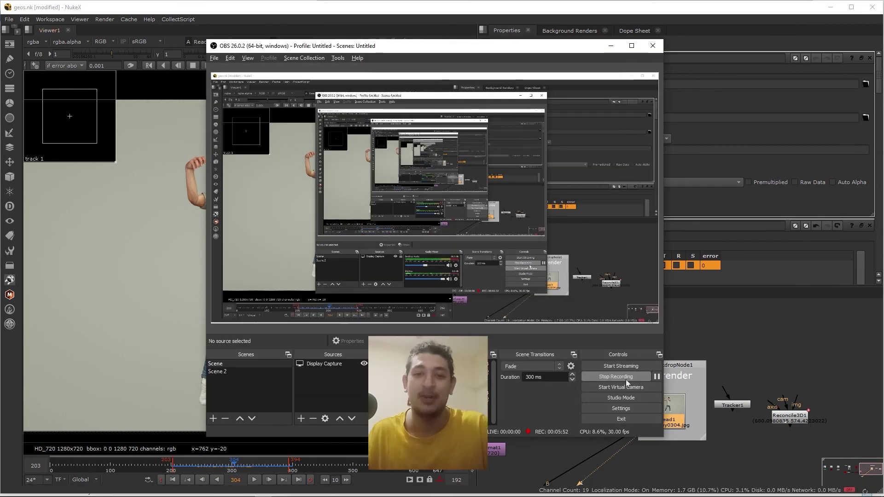